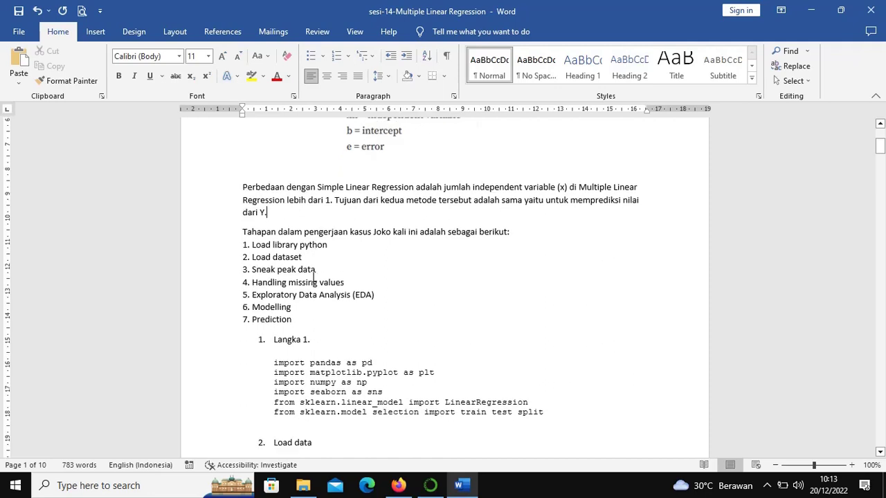
- Highlight the "Load library python" stage and the "Load dataset" stage in the list of work stages
{"action": "left_click_drag", "start_coordinate": [328, 245], "coordinate": [252, 246]}
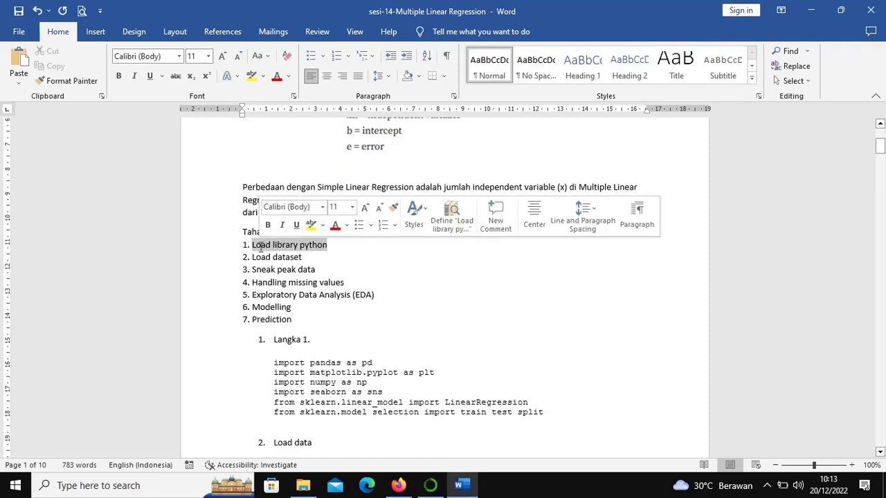
{"action": "left_click", "coordinate": [307, 258]}
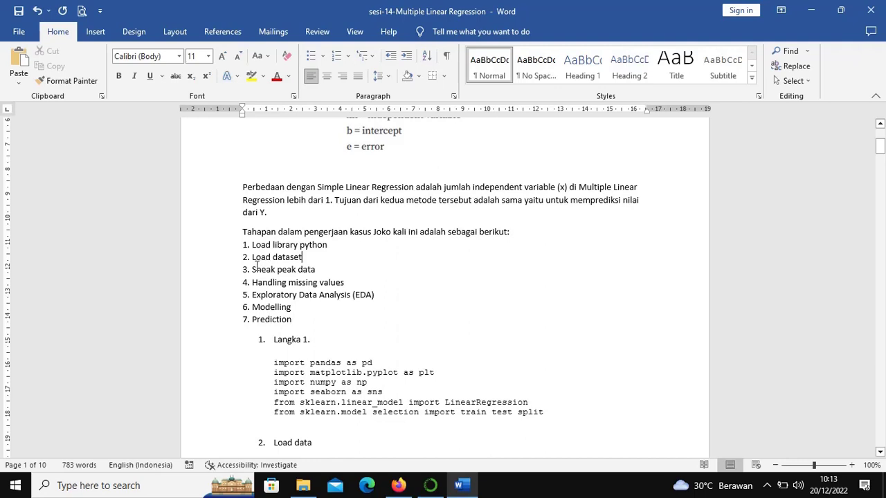
{"action": "left_click_drag", "start_coordinate": [253, 258], "coordinate": [303, 261]}
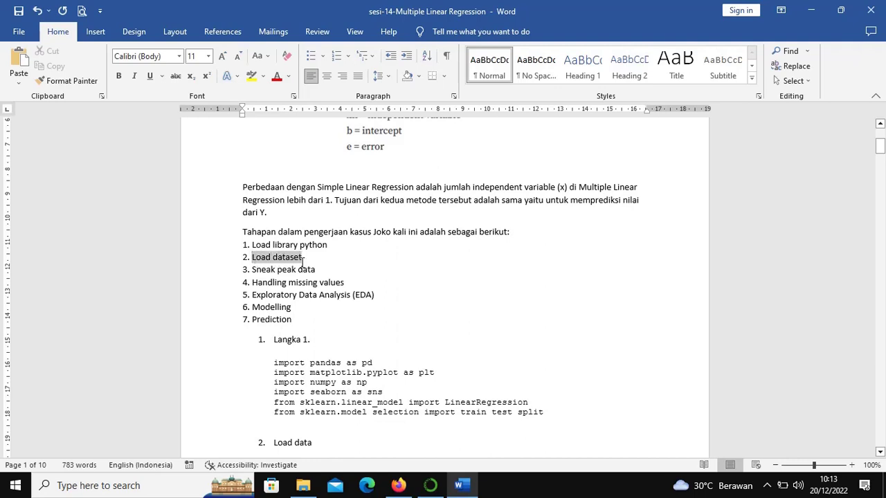
- Switch to Firefox with the Edlink class page
{"action": "mouse_move", "coordinate": [305, 492]}
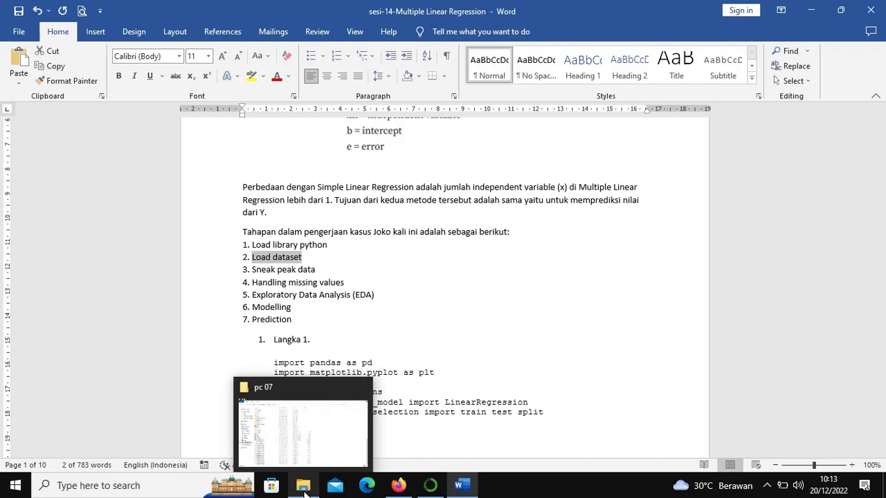
{"action": "mouse_move", "coordinate": [400, 491]}
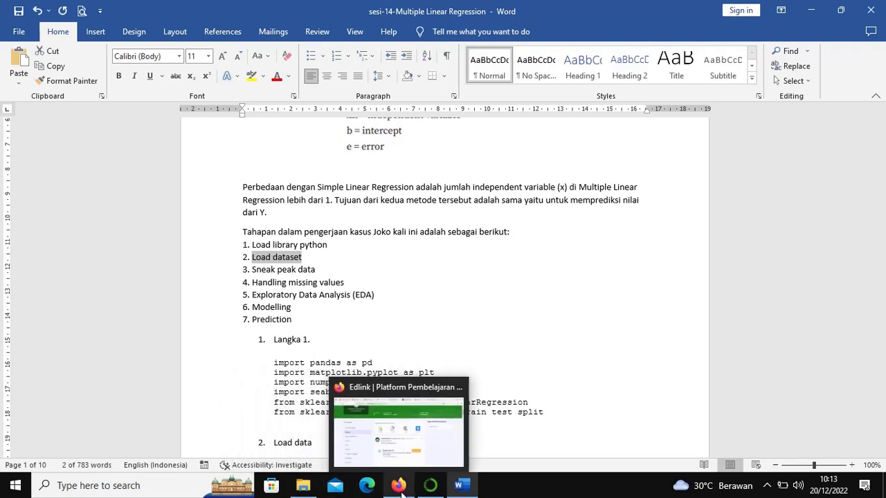
{"action": "left_click", "coordinate": [401, 487]}
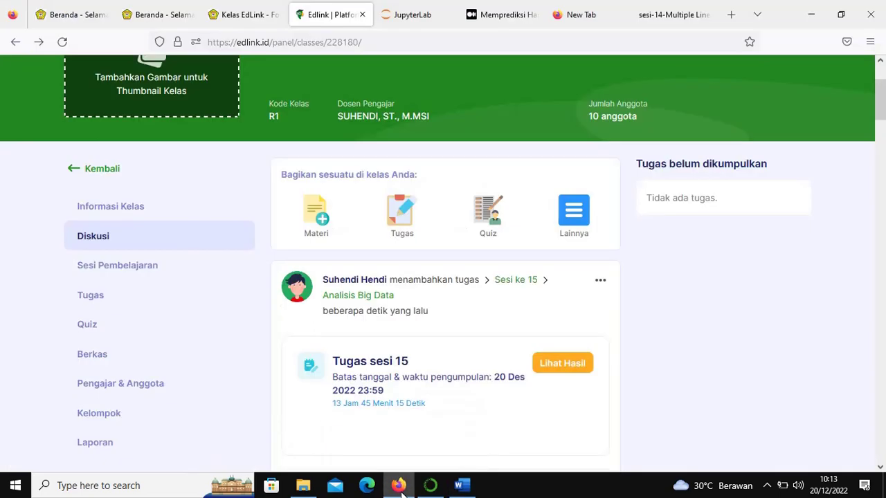
{"action": "left_click", "coordinate": [320, 222]}
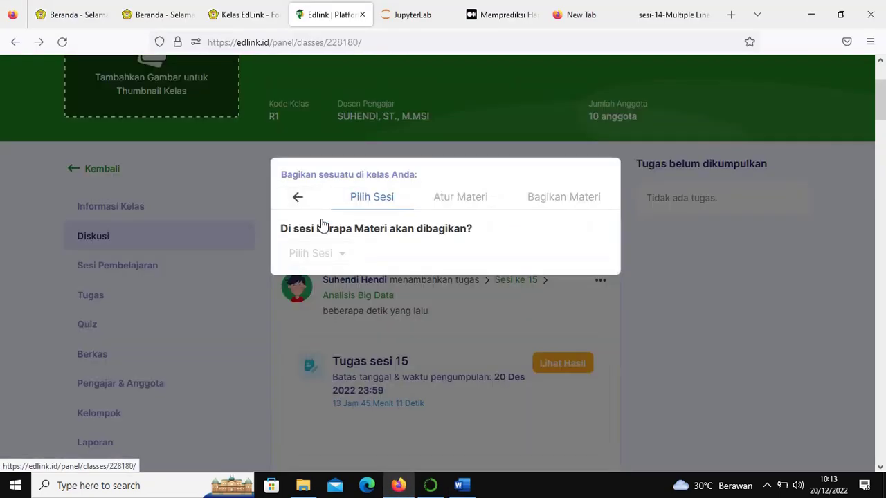
{"action": "left_click", "coordinate": [348, 261]}
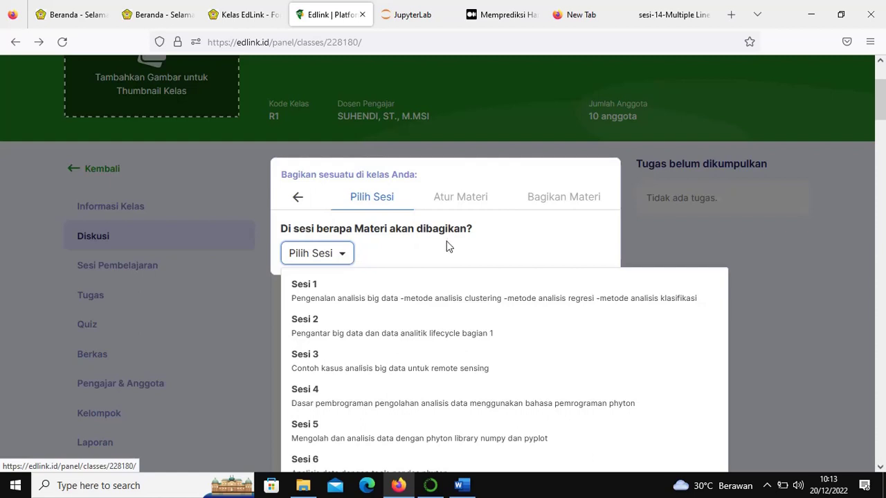
{"action": "left_click", "coordinate": [446, 240]}
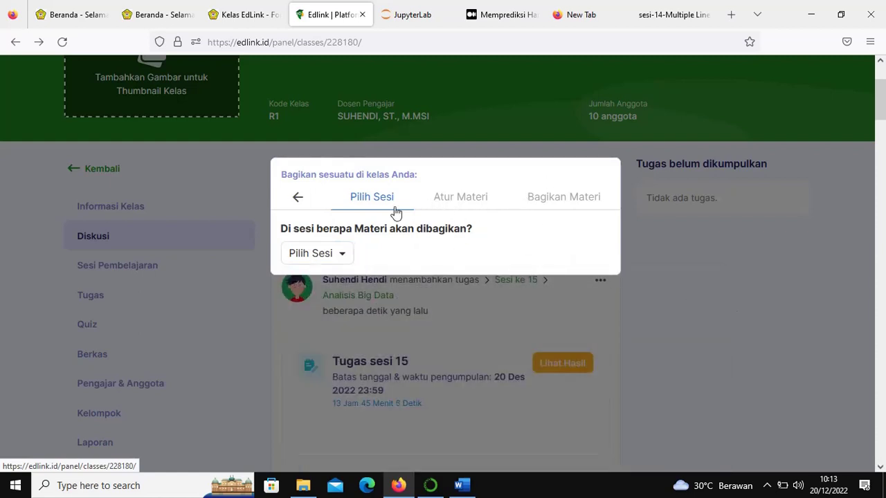
{"action": "left_click", "coordinate": [294, 199]}
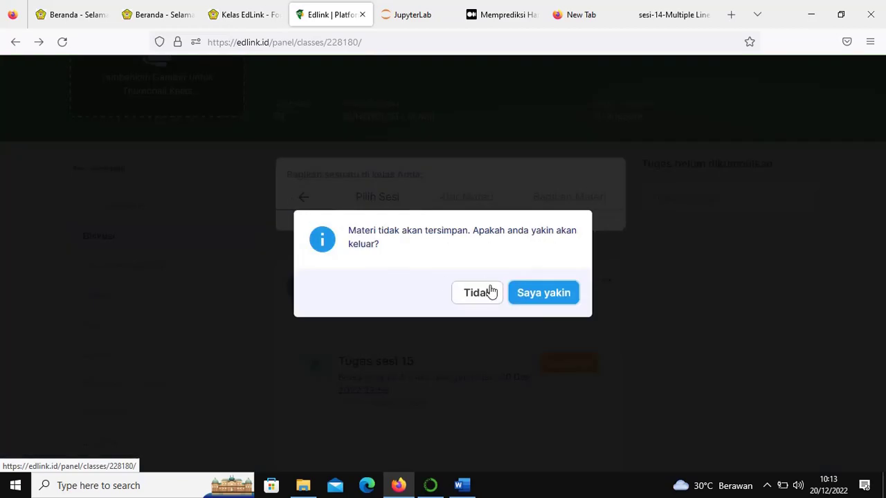
{"action": "left_click", "coordinate": [530, 298]}
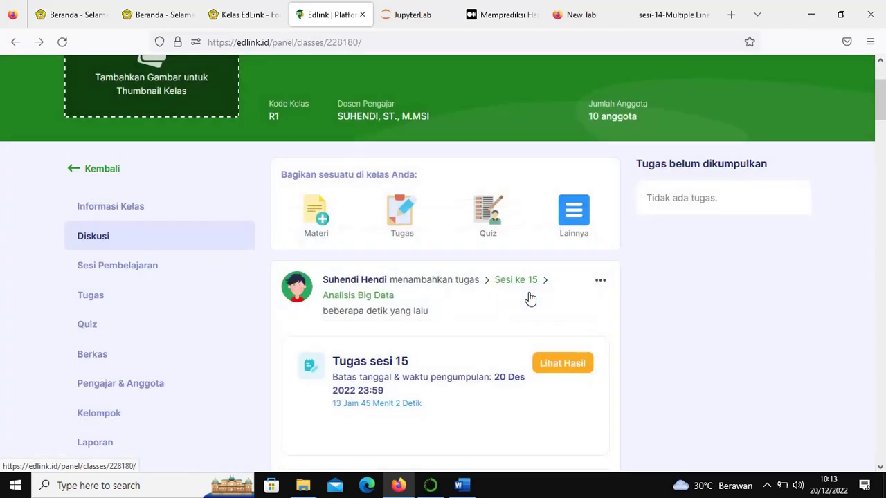
- Start sharing a new Materi in the class, assign it to Sesi 15 and continue to the material settings
{"action": "left_click", "coordinate": [328, 214]}
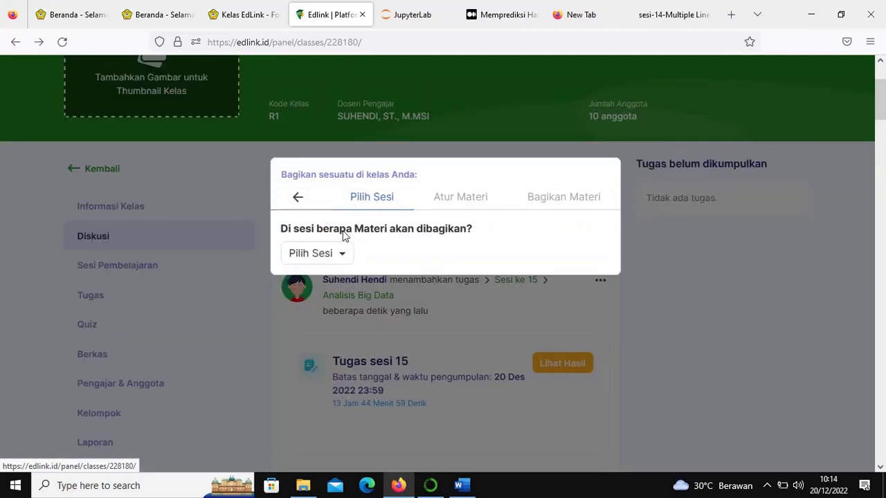
{"action": "left_click", "coordinate": [343, 253]}
{"action": "scroll", "coordinate": [332, 358], "scroll_direction": "down", "scroll_amount": 10}
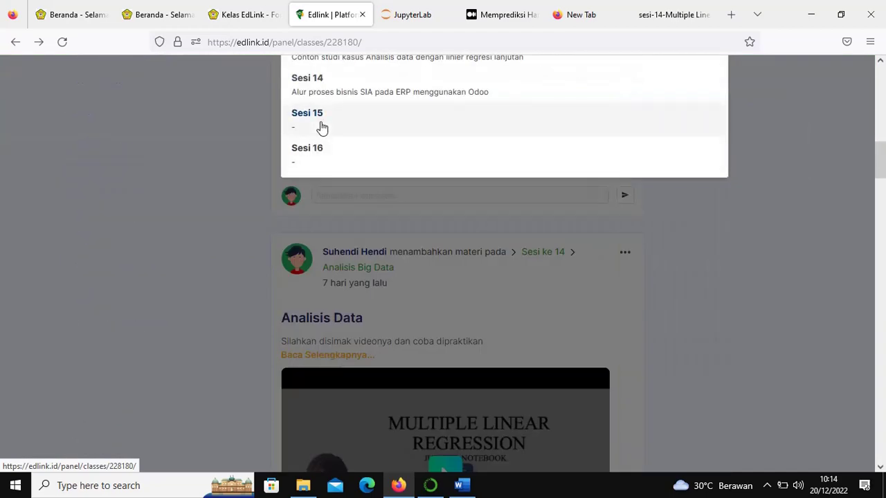
{"action": "left_click", "coordinate": [321, 128]}
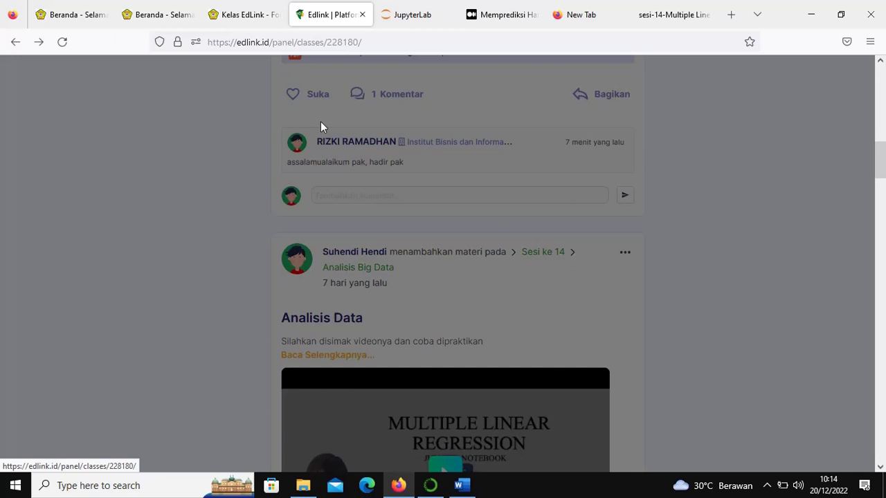
{"action": "scroll", "coordinate": [373, 202], "scroll_direction": "up", "scroll_amount": 10}
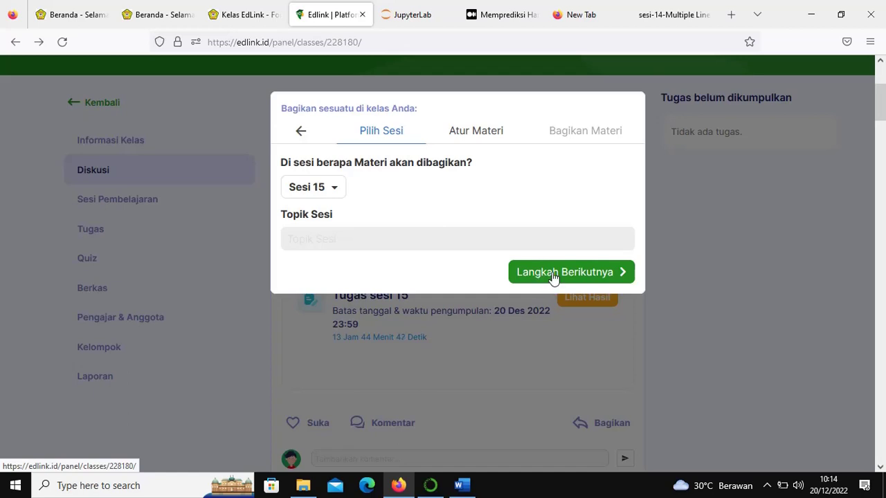
{"action": "left_click", "coordinate": [559, 277]}
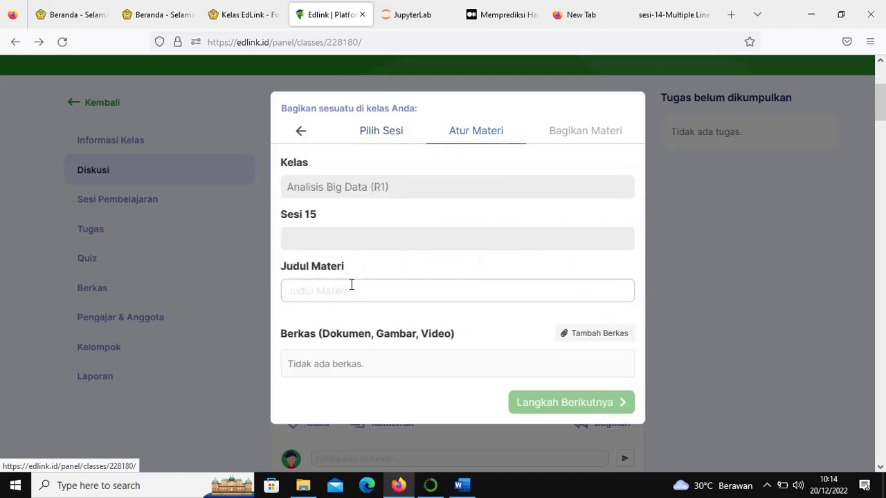
- Title the material "data csv" and start uploading a new file to the personal media library as its attachment
{"action": "left_click", "coordinate": [351, 285]}
{"action": "type", "text": "dat"}
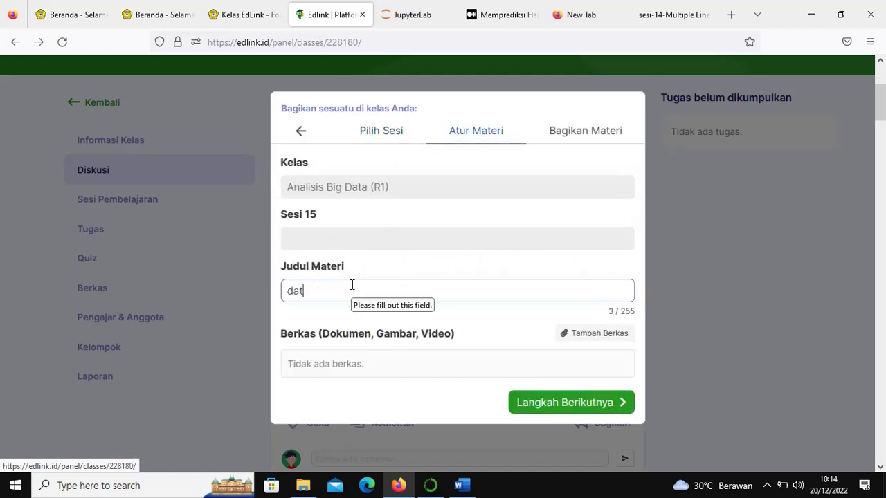
{"action": "type", "text": "a csv"}
{"action": "left_click", "coordinate": [605, 335]}
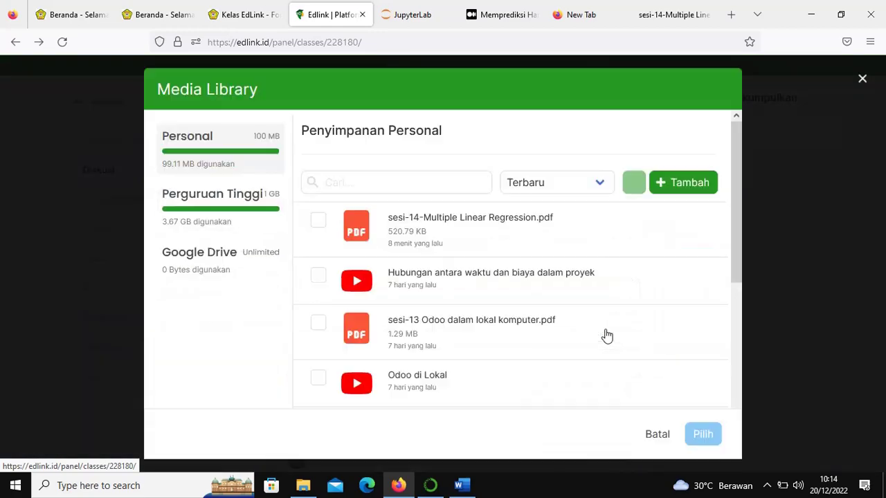
{"action": "left_click", "coordinate": [660, 188]}
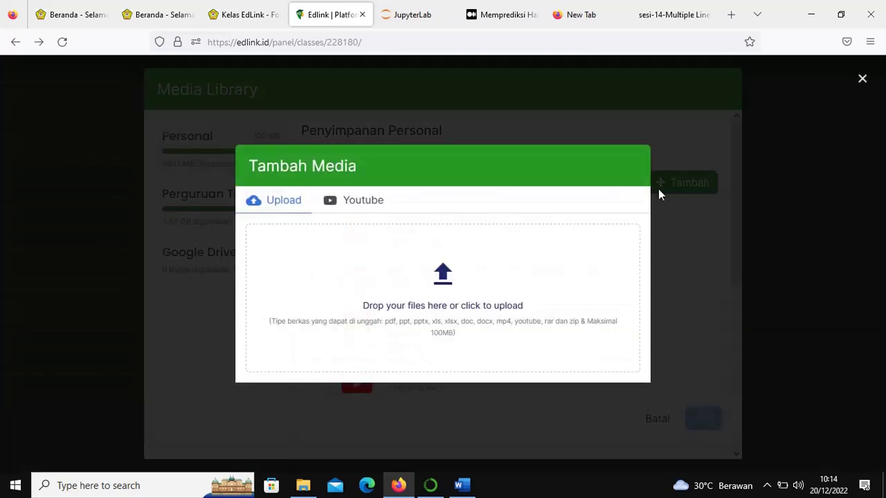
{"action": "left_click", "coordinate": [442, 278]}
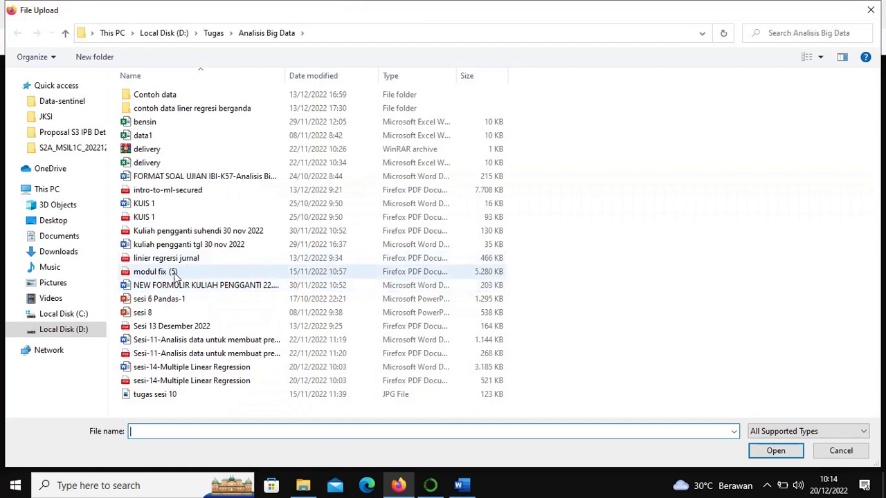
- Browse to C:\Users\pc 07 for the upload and look through the folder for the data file
{"action": "left_click", "coordinate": [69, 313]}
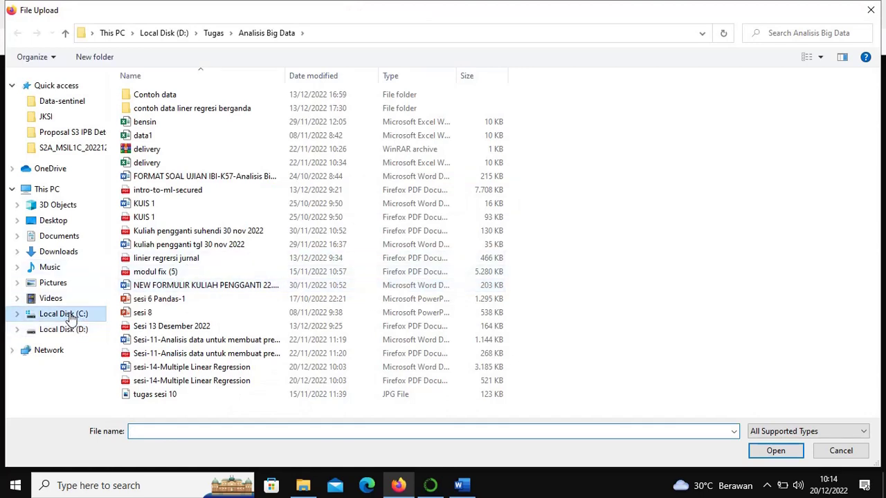
{"action": "double_click", "coordinate": [142, 204]}
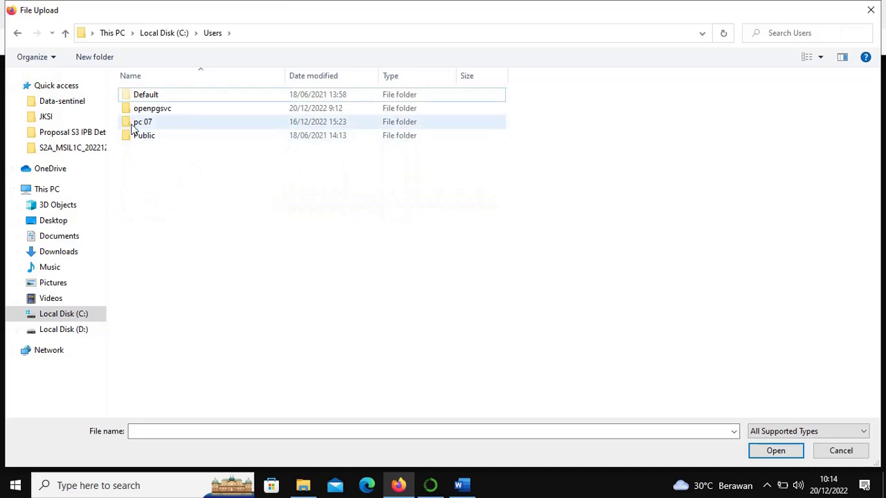
{"action": "double_click", "coordinate": [133, 124]}
{"action": "scroll", "coordinate": [197, 249], "scroll_direction": "down", "scroll_amount": 7}
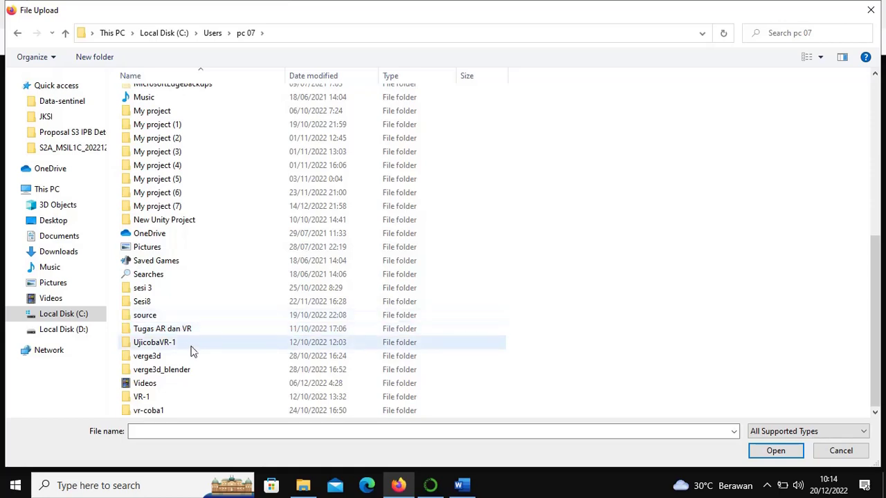
{"action": "left_click_drag", "start_coordinate": [879, 268], "coordinate": [877, 313]}
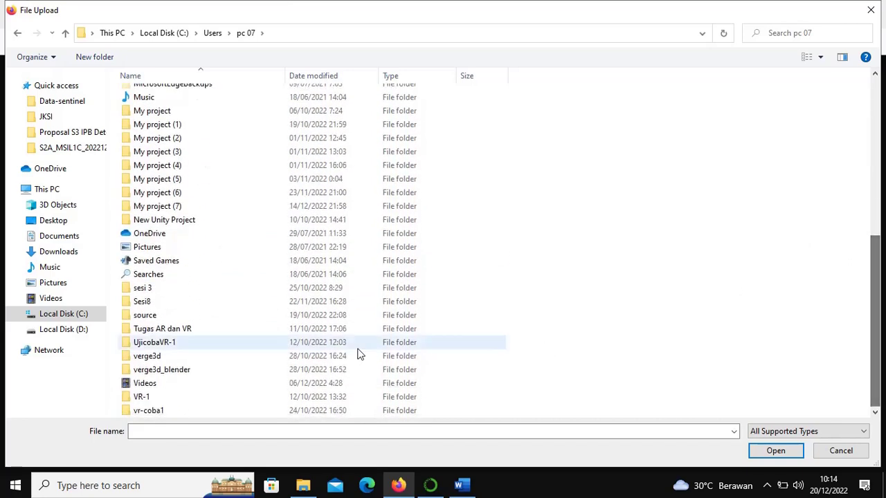
{"action": "left_click", "coordinate": [242, 33]}
{"action": "scroll", "coordinate": [289, 325], "scroll_direction": "down", "scroll_amount": 8}
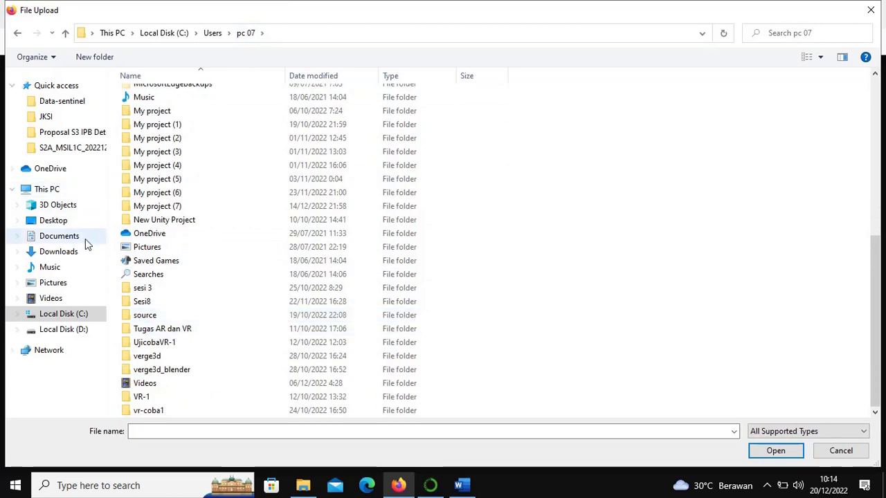
- Reopen the pc 07 user folder from the C: drive and search its contents again for the data file
{"action": "left_click", "coordinate": [73, 316]}
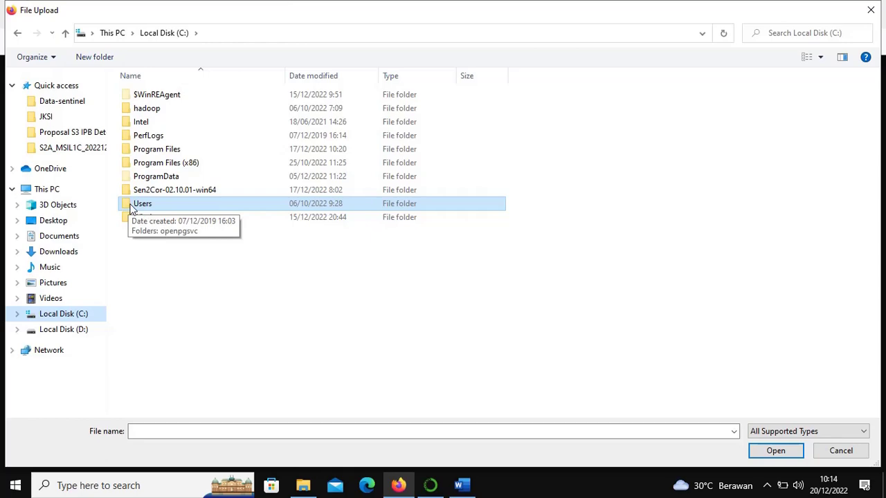
{"action": "double_click", "coordinate": [133, 207]}
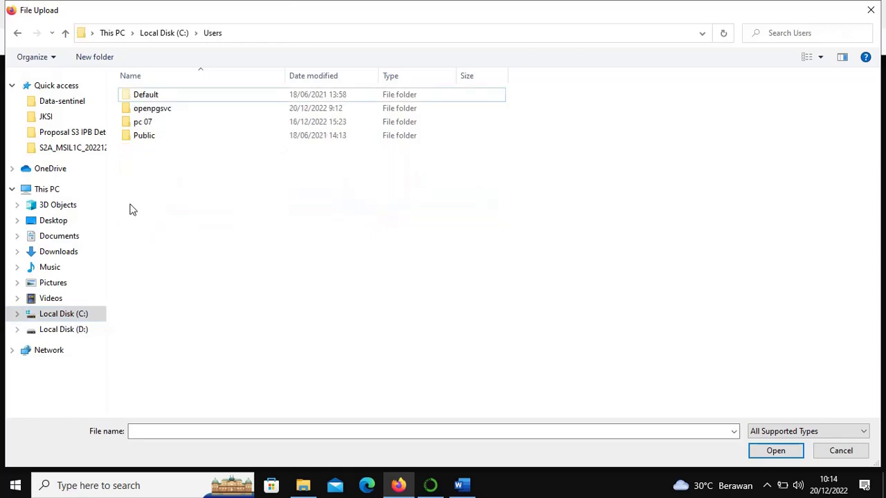
{"action": "double_click", "coordinate": [143, 123]}
{"action": "scroll", "coordinate": [201, 196], "scroll_direction": "down", "scroll_amount": 2}
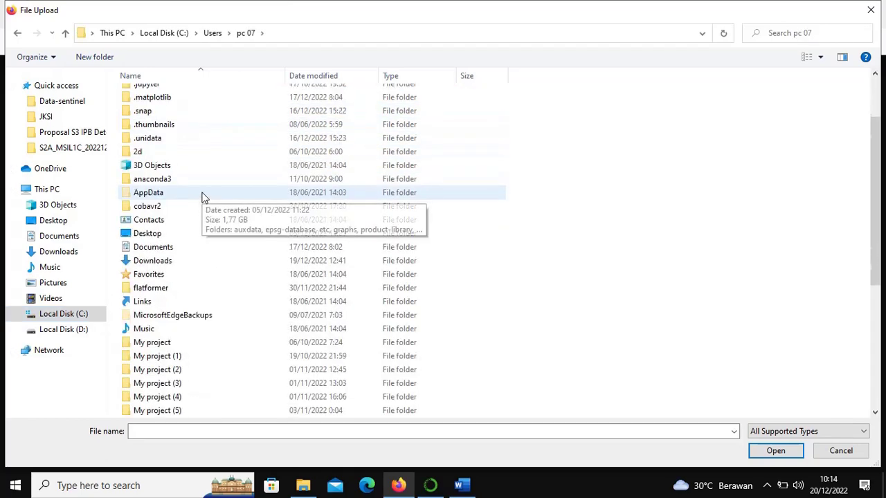
{"action": "scroll", "coordinate": [202, 197], "scroll_direction": "down", "scroll_amount": 6}
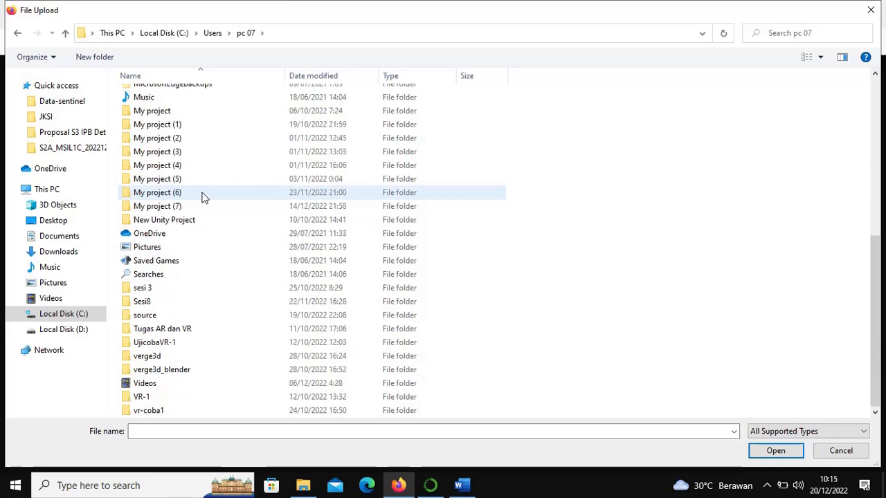
{"action": "scroll", "coordinate": [202, 198], "scroll_direction": "up", "scroll_amount": 3}
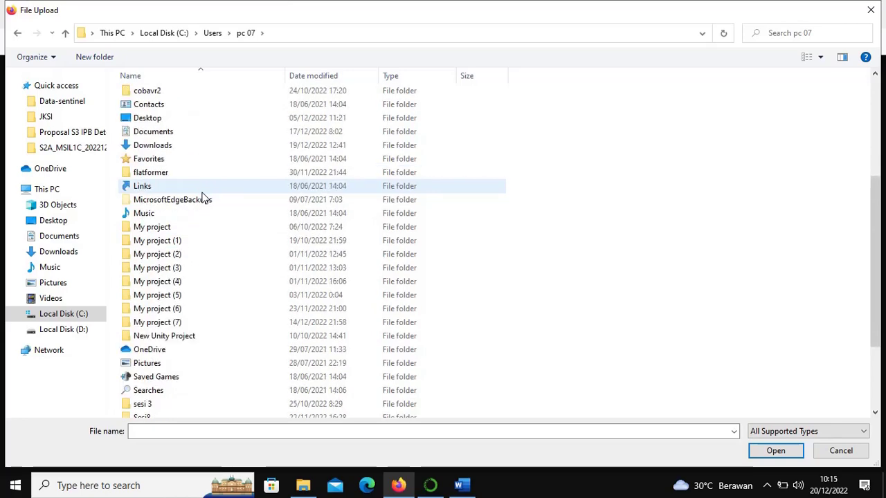
{"action": "scroll", "coordinate": [204, 199], "scroll_direction": "down", "scroll_amount": 3}
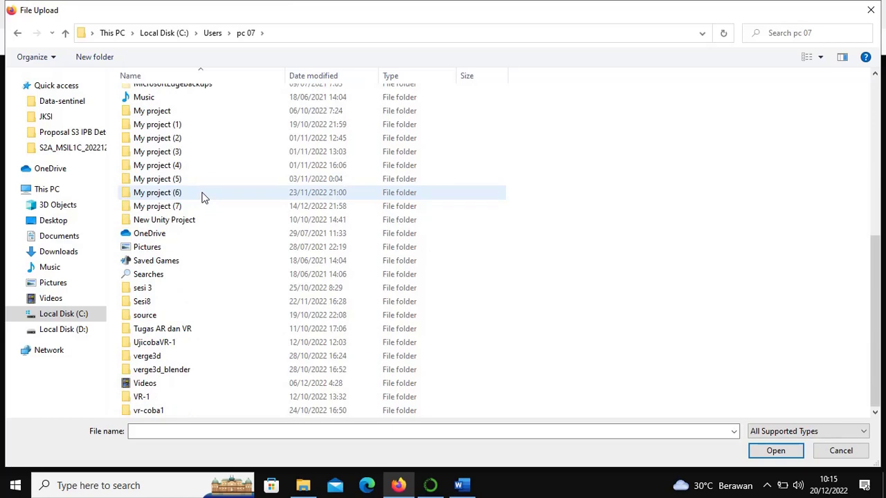
{"action": "scroll", "coordinate": [187, 197], "scroll_direction": "up", "scroll_amount": 6}
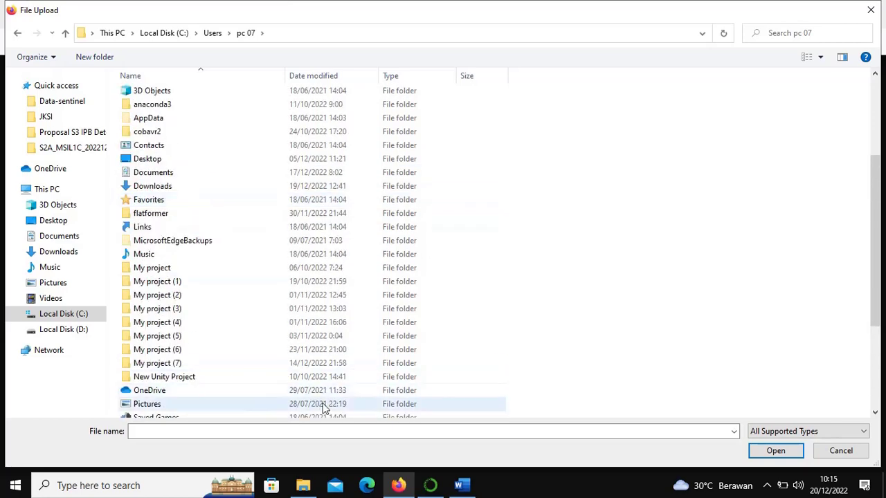
- Check Anaconda Navigator briefly, then return to Firefox and cancel the file selection
{"action": "left_click", "coordinate": [429, 485]}
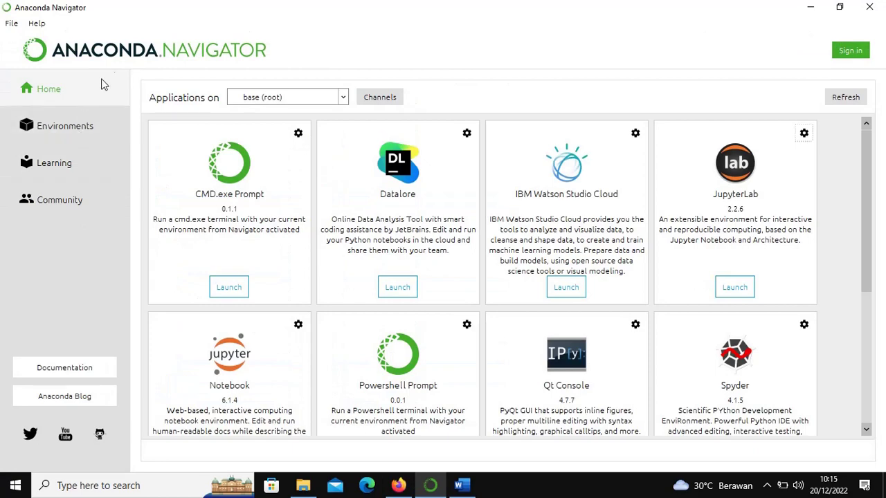
{"action": "left_click", "coordinate": [407, 487]}
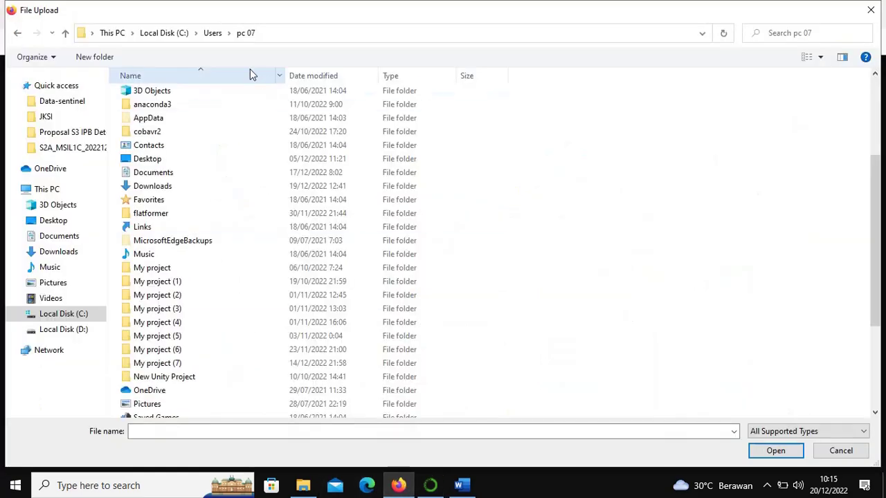
{"action": "left_click", "coordinate": [864, 22]}
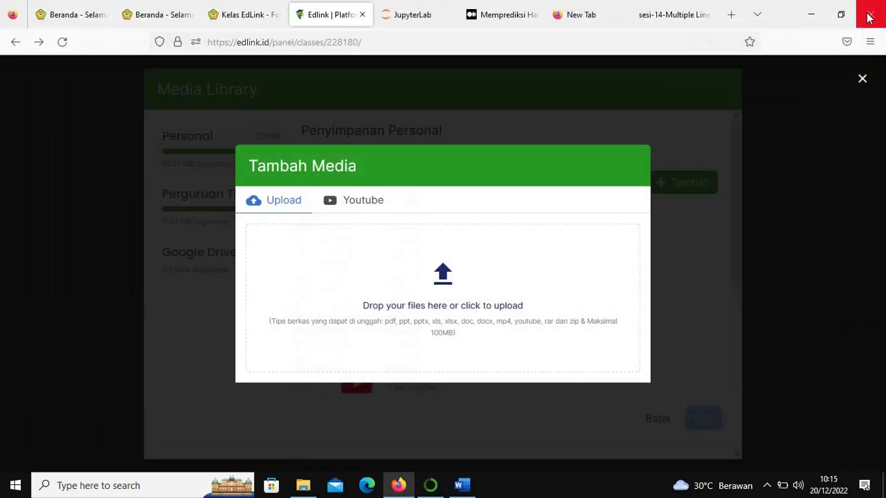
- Look through the JupyterLab file browser for the kc_house_data.csv file used by the notebook
{"action": "left_click", "coordinate": [409, 16]}
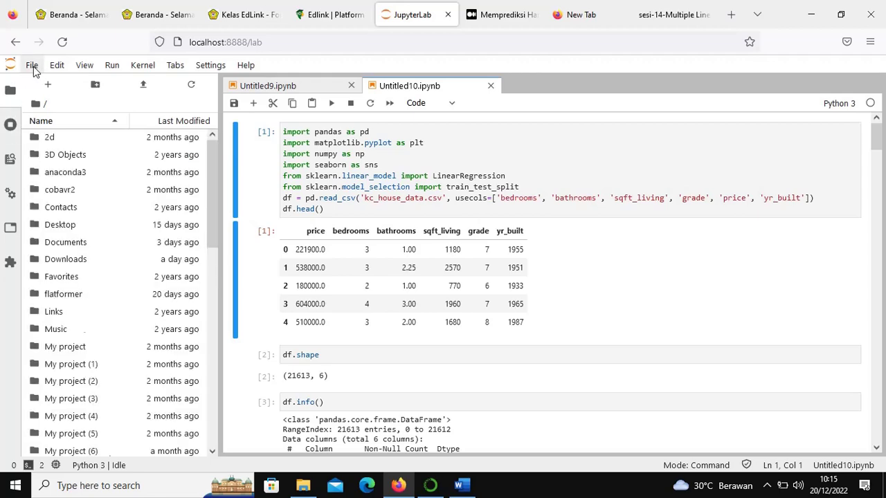
{"action": "scroll", "coordinate": [174, 351], "scroll_direction": "down", "scroll_amount": 10}
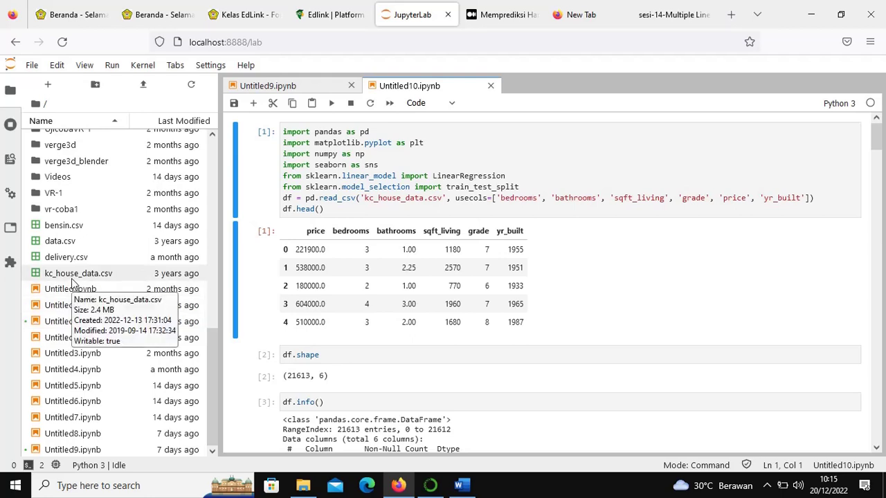
{"action": "left_click", "coordinate": [73, 277]}
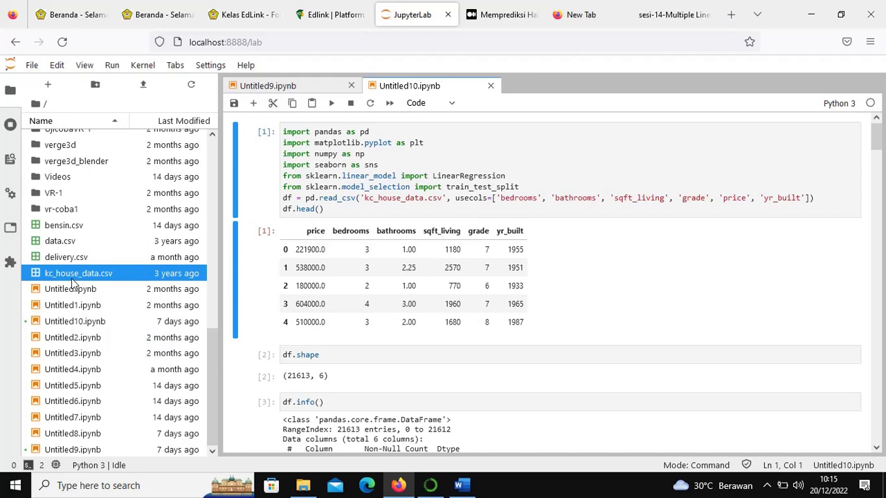
{"action": "left_click_drag", "start_coordinate": [213, 388], "coordinate": [219, 139]}
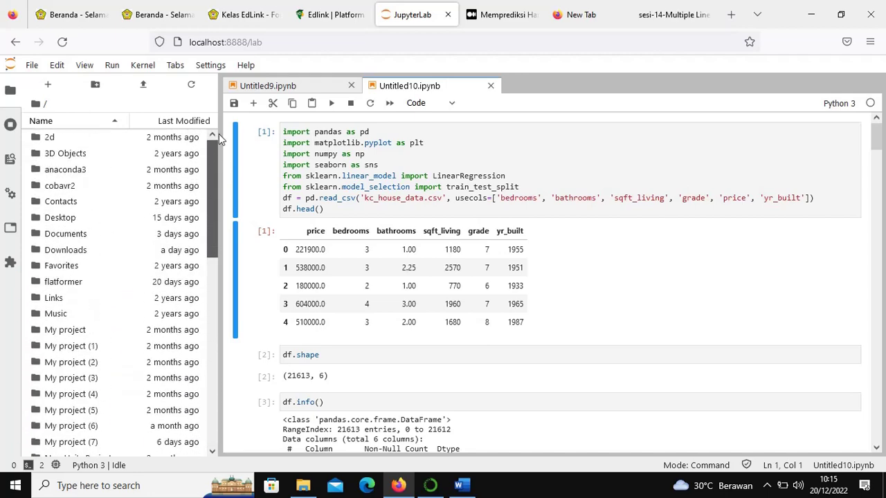
- Switch to File Explorer, browse to C:\Users\pc 07 and open the kc_house_data file in Excel
{"action": "left_click", "coordinate": [303, 485]}
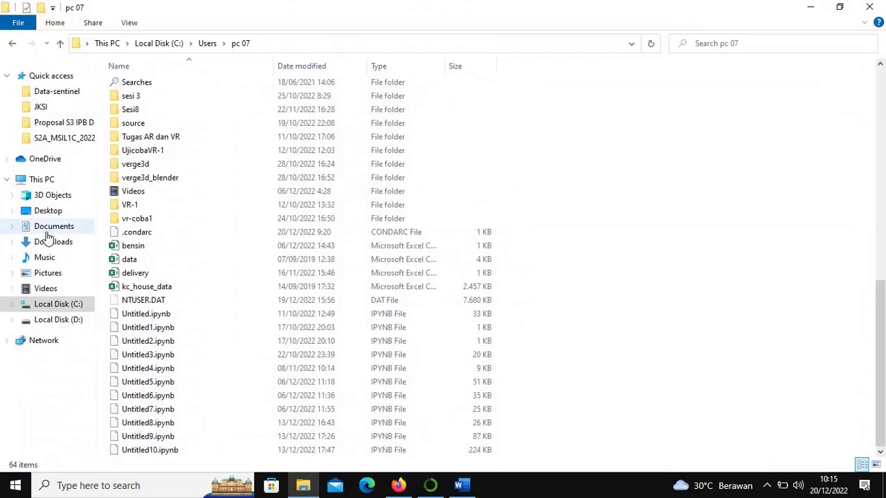
{"action": "left_click", "coordinate": [58, 304]}
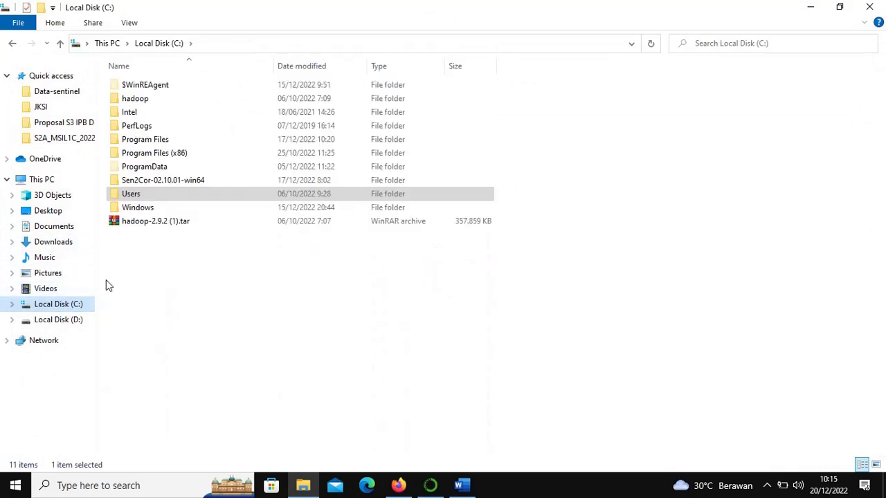
{"action": "double_click", "coordinate": [124, 195]}
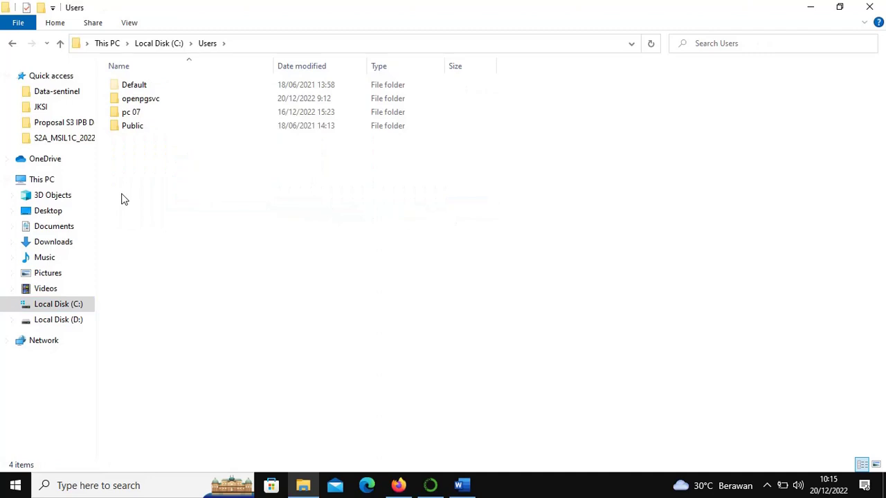
{"action": "double_click", "coordinate": [136, 128]}
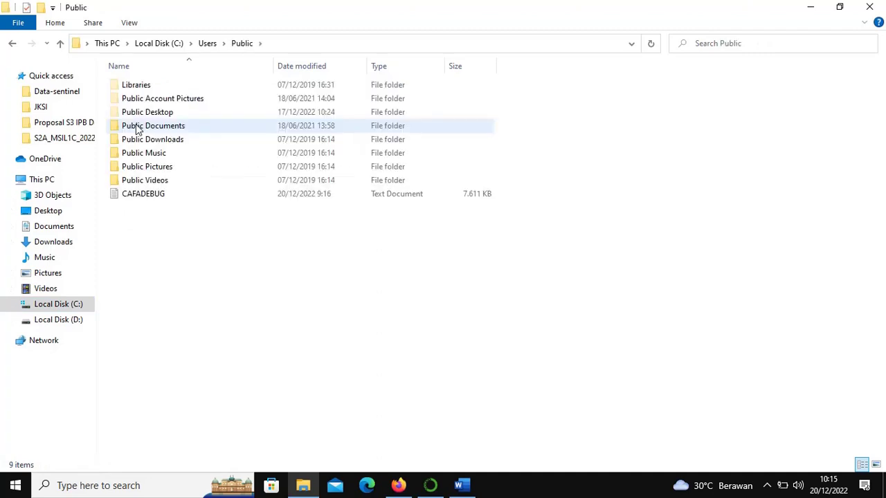
{"action": "left_click", "coordinate": [12, 43]}
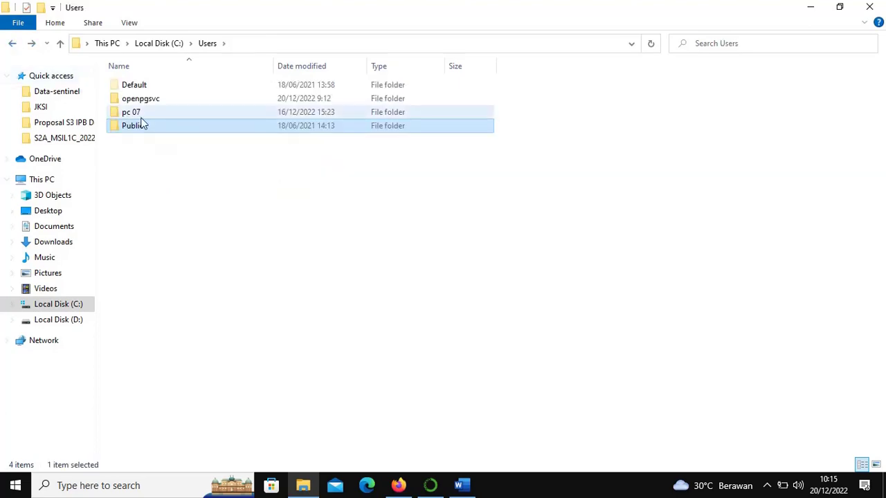
{"action": "left_click", "coordinate": [142, 118]}
{"action": "double_click", "coordinate": [142, 118]}
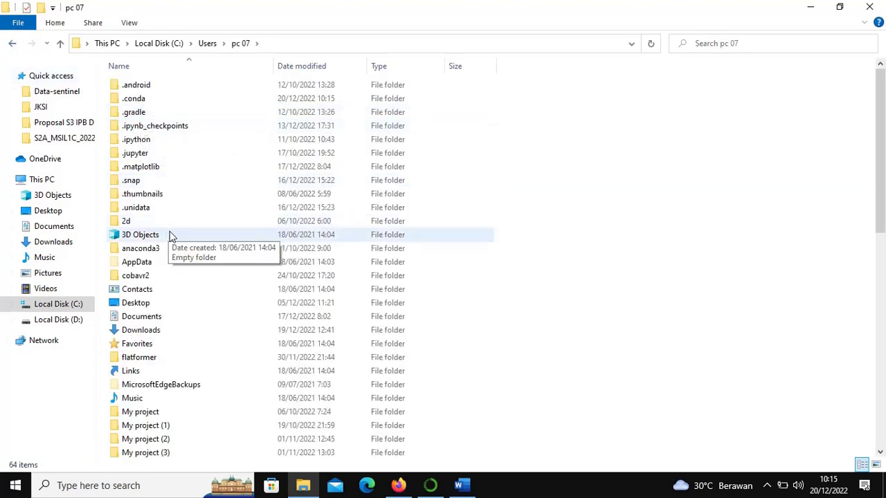
{"action": "scroll", "coordinate": [171, 236], "scroll_direction": "down", "scroll_amount": 10}
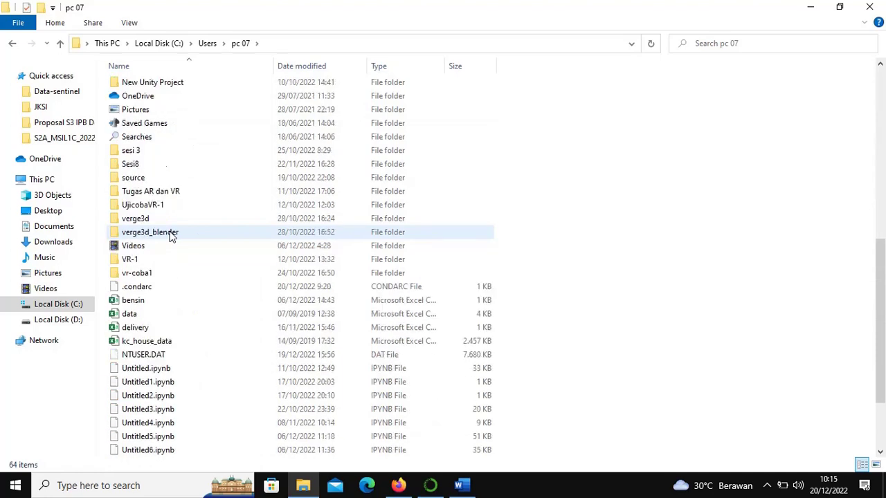
{"action": "left_click", "coordinate": [148, 342]}
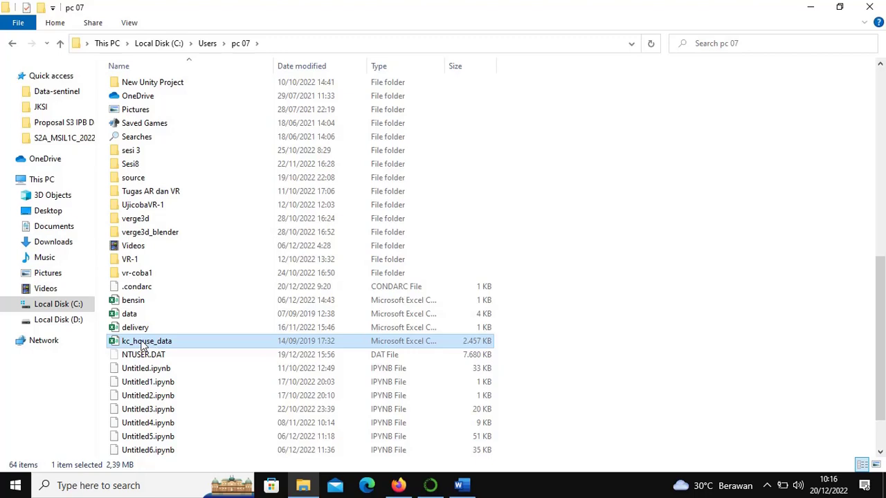
{"action": "double_click", "coordinate": [142, 344]}
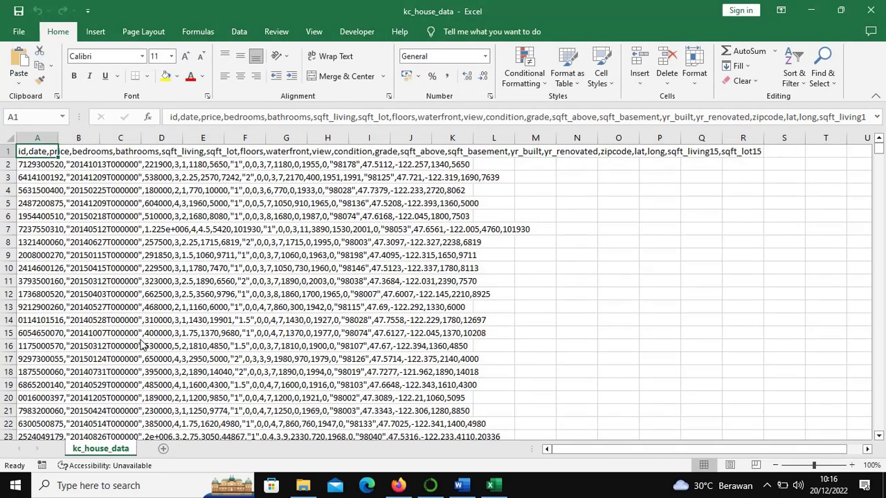
- Examine the kc_house_data records down to the last filled row and select that row's cell in column A
{"action": "scroll", "coordinate": [142, 344], "scroll_direction": "down", "scroll_amount": 15}
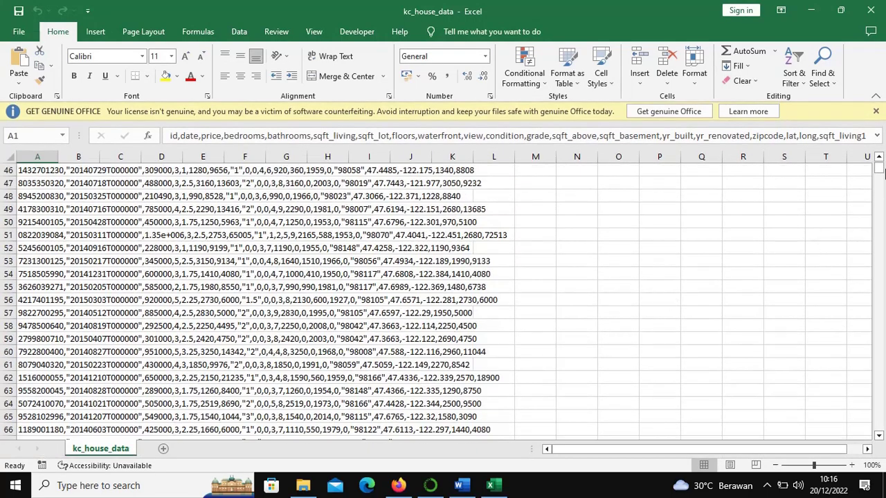
{"action": "left_click_drag", "start_coordinate": [878, 169], "coordinate": [877, 425]}
{"action": "scroll", "coordinate": [367, 406], "scroll_direction": "down", "scroll_amount": 5}
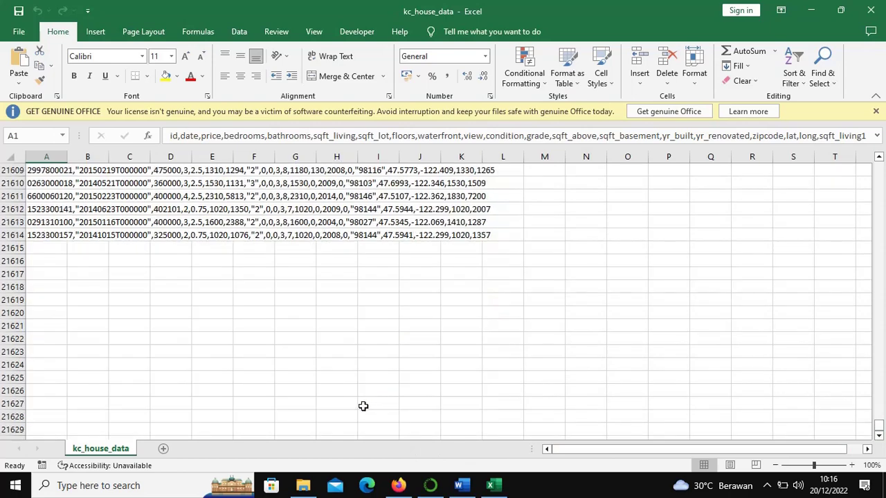
{"action": "scroll", "coordinate": [364, 407], "scroll_direction": "up", "scroll_amount": 4}
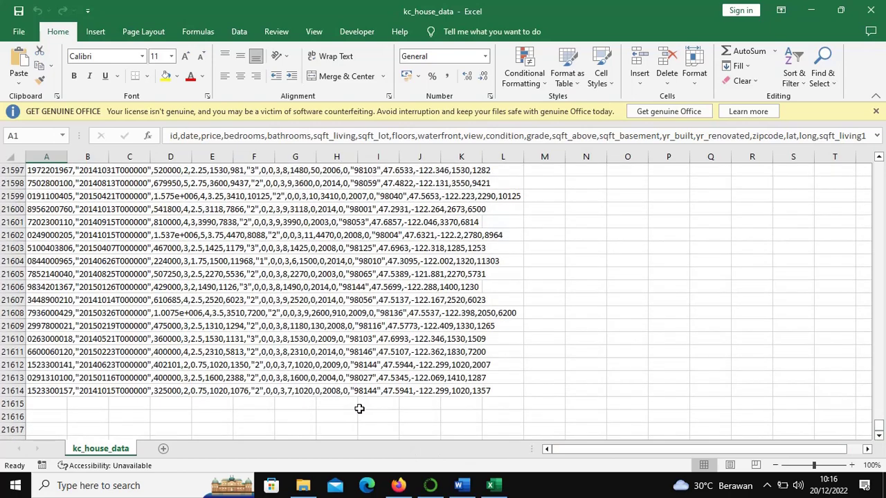
{"action": "left_click", "coordinate": [49, 391]}
{"action": "scroll", "coordinate": [57, 379], "scroll_direction": "up", "scroll_amount": 6}
{"action": "scroll", "coordinate": [57, 377], "scroll_direction": "up", "scroll_amount": 7}
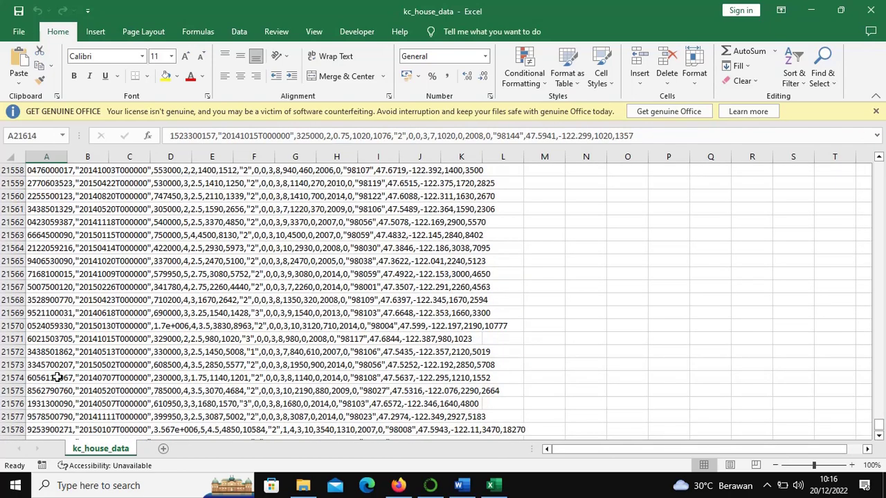
{"action": "scroll", "coordinate": [57, 377], "scroll_direction": "up", "scroll_amount": 13}
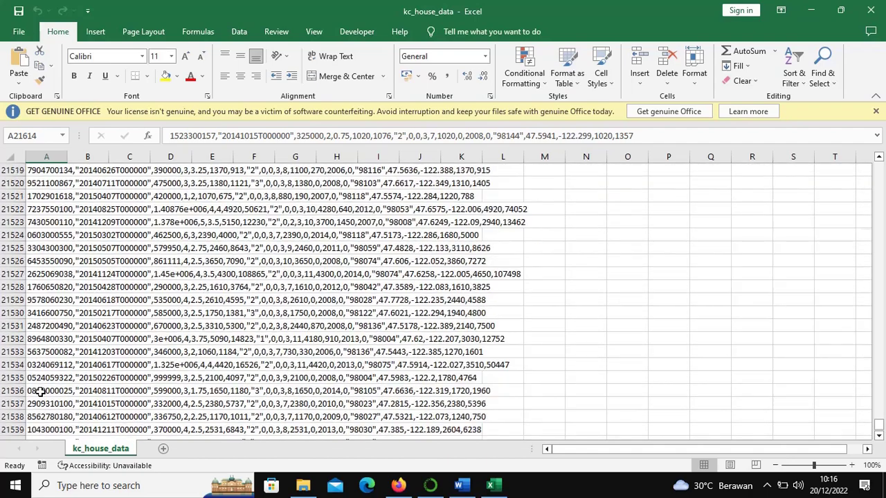
- Go back through the records to the start of the sheet, inspecting the full contents of cell A55
{"action": "left_click_drag", "start_coordinate": [880, 423], "coordinate": [879, 166]}
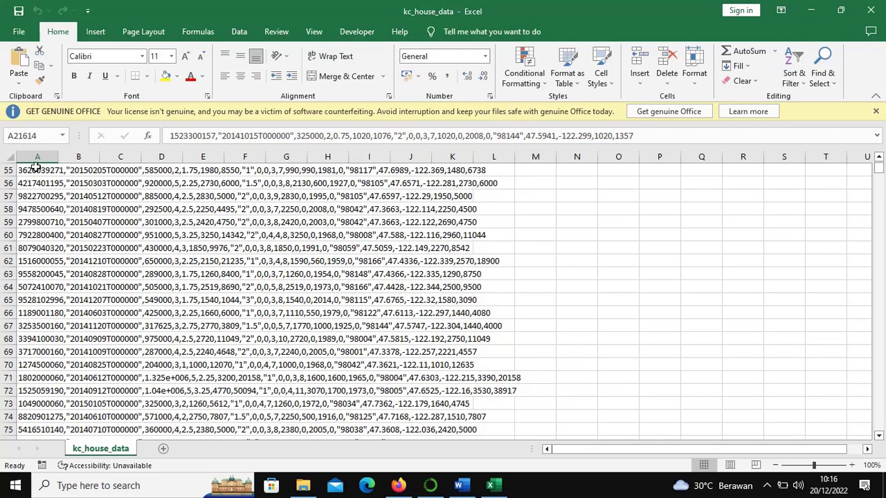
{"action": "left_click", "coordinate": [36, 169]}
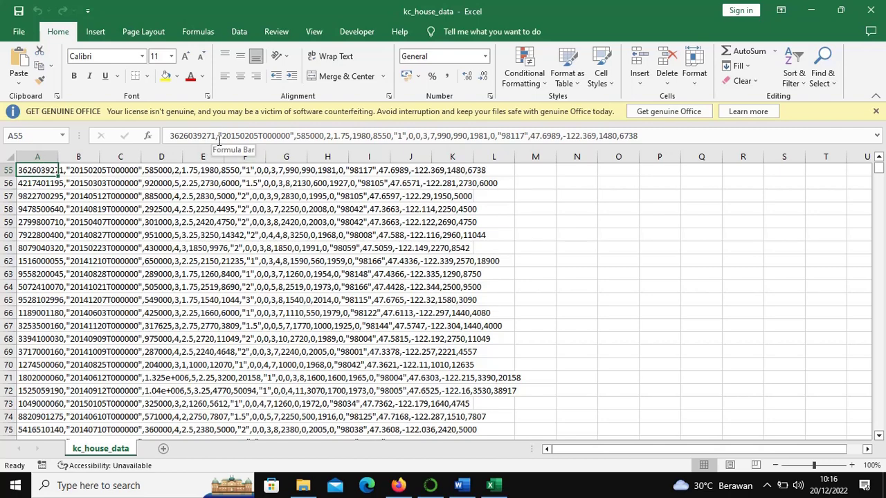
{"action": "scroll", "coordinate": [117, 191], "scroll_direction": "up", "scroll_amount": 9}
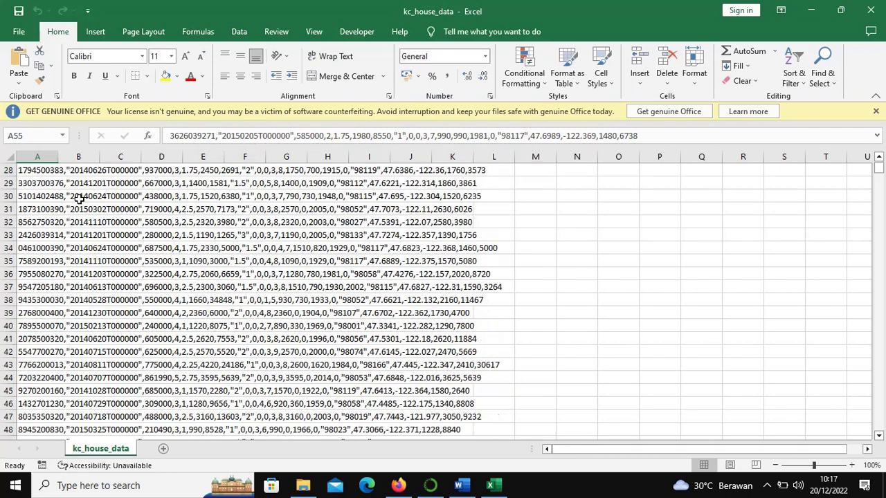
{"action": "left_click", "coordinate": [878, 158]}
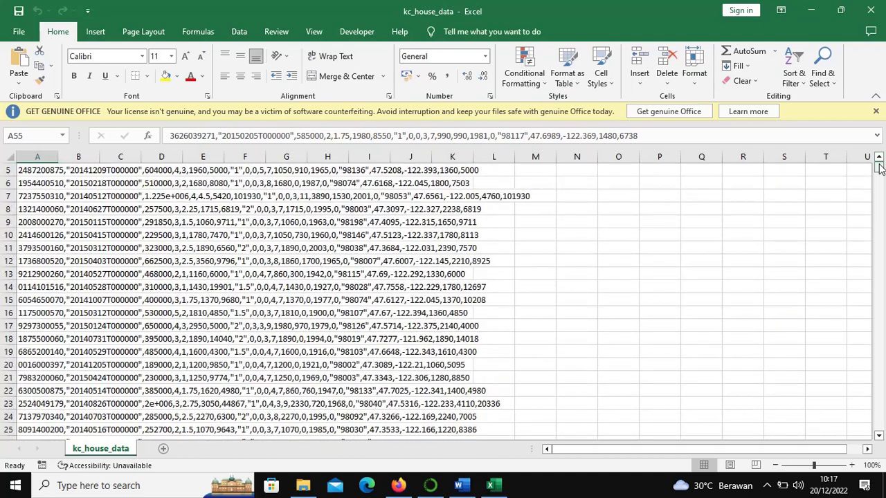
{"action": "left_click_drag", "start_coordinate": [879, 167], "coordinate": [878, 168]}
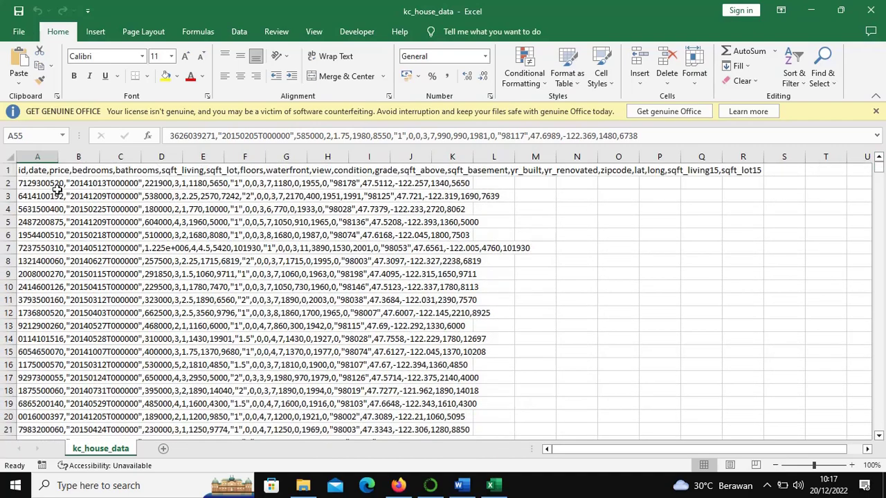
- Inspect the column names in header cell A1, then close the kc_house_data workbook
{"action": "left_click", "coordinate": [33, 171]}
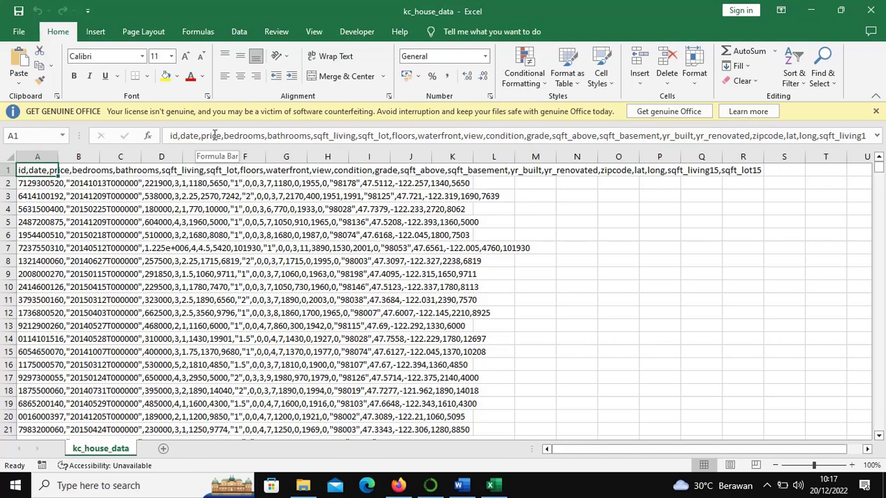
{"action": "left_click", "coordinate": [234, 136]}
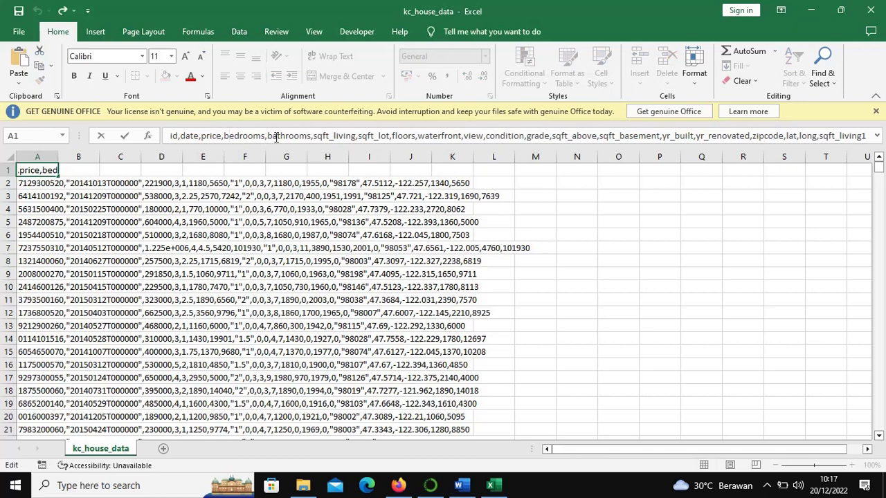
{"action": "left_click", "coordinate": [325, 135]}
{"action": "left_click", "coordinate": [426, 136]}
{"action": "scroll", "coordinate": [319, 234], "scroll_direction": "down", "scroll_amount": 4}
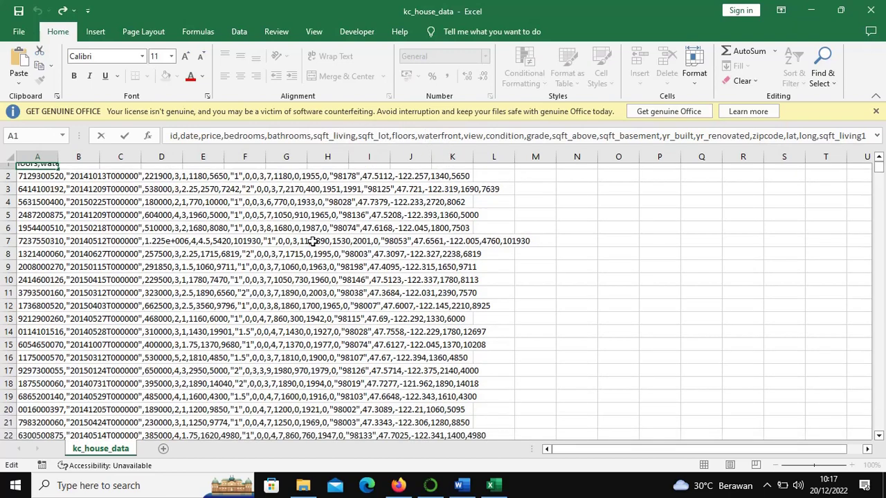
{"action": "left_click", "coordinate": [870, 16]}
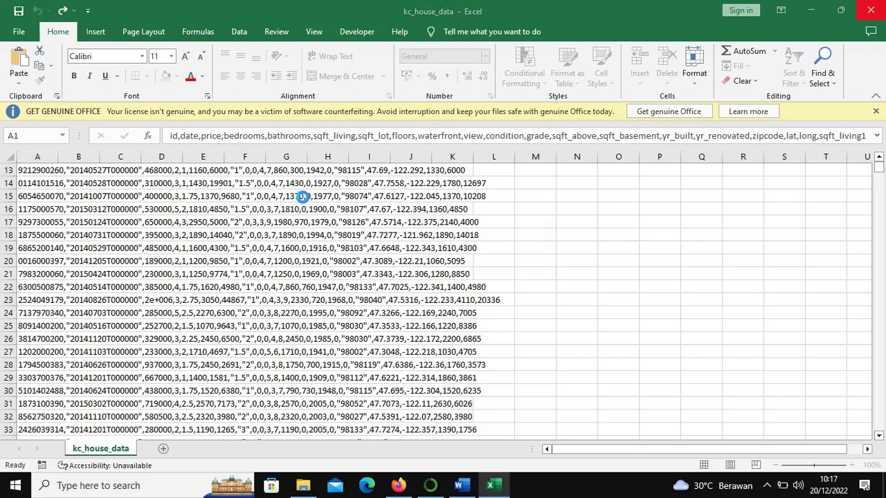
{"action": "left_click", "coordinate": [442, 257]}
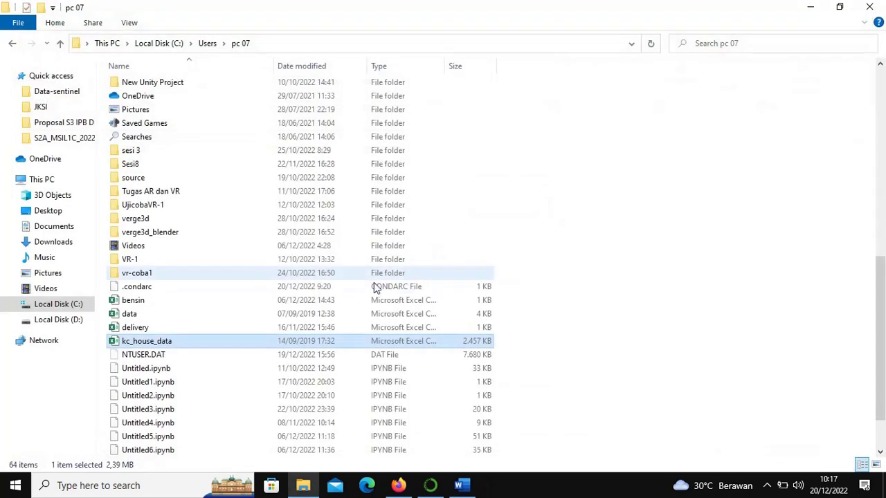
- Switch to Firefox and return to the Edlink class page with the Tambah Media dialog
{"action": "left_click", "coordinate": [398, 485]}
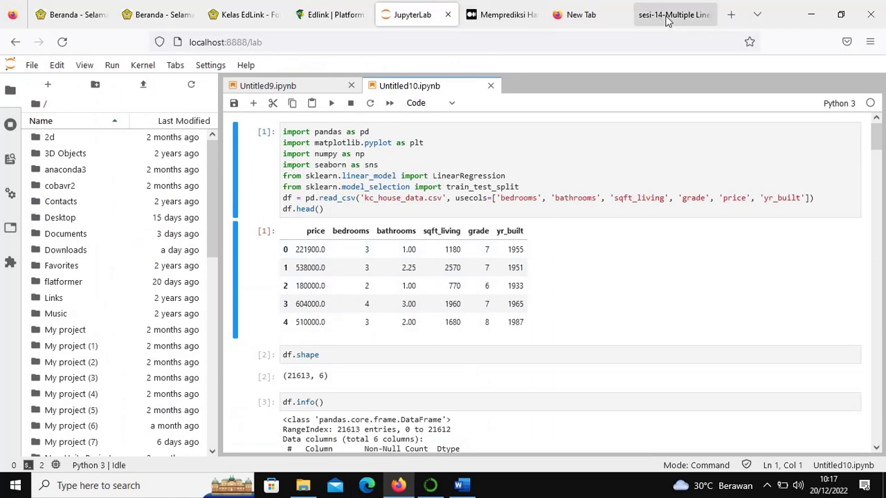
{"action": "left_click", "coordinate": [231, 19]}
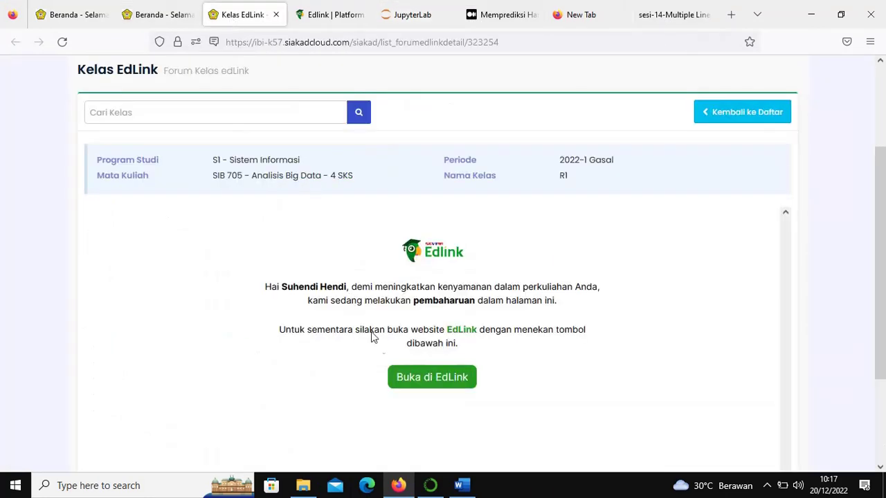
{"action": "scroll", "coordinate": [402, 339], "scroll_direction": "down", "scroll_amount": 2}
{"action": "scroll", "coordinate": [413, 323], "scroll_direction": "up", "scroll_amount": 4}
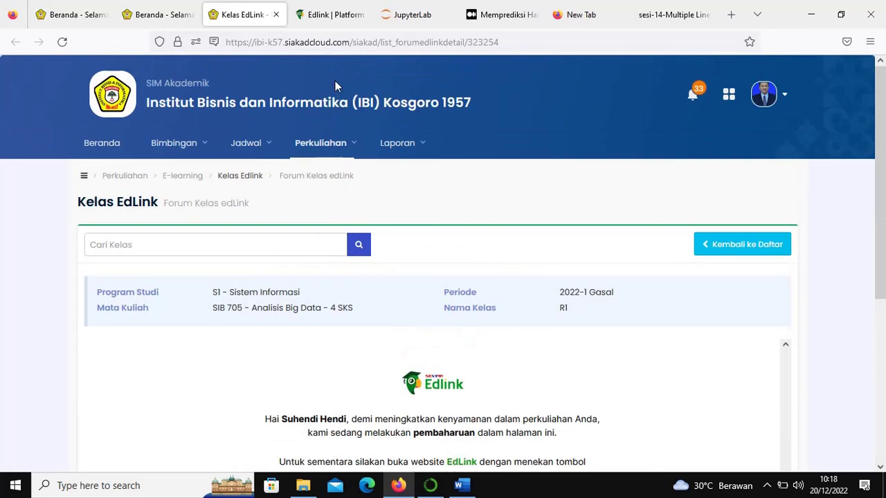
{"action": "left_click", "coordinate": [329, 19]}
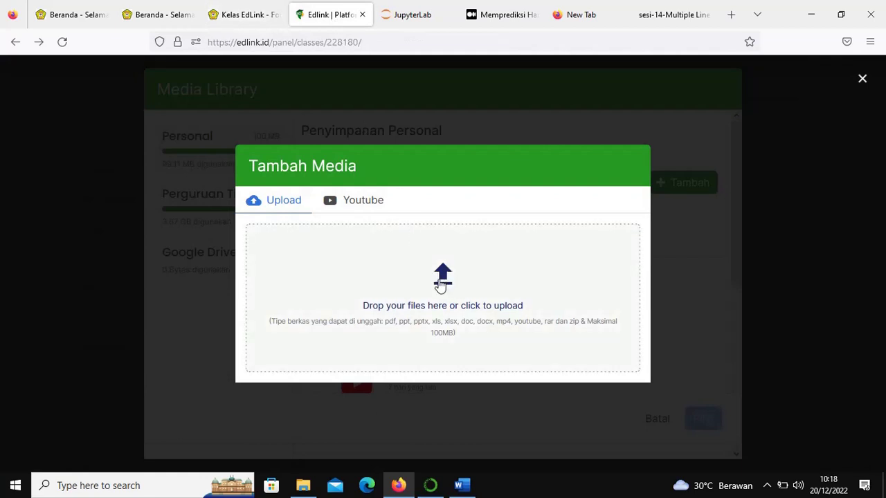
- Try to find the kc_house_data file in C:\Users\pc 07 for upload, then cancel the file selection and close the Tambah Media dialog
{"action": "left_click", "coordinate": [441, 283]}
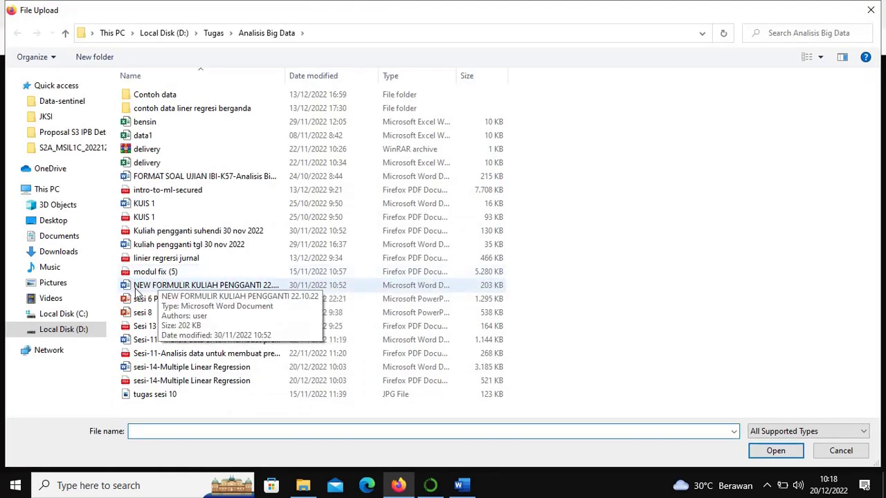
{"action": "left_click", "coordinate": [66, 313]}
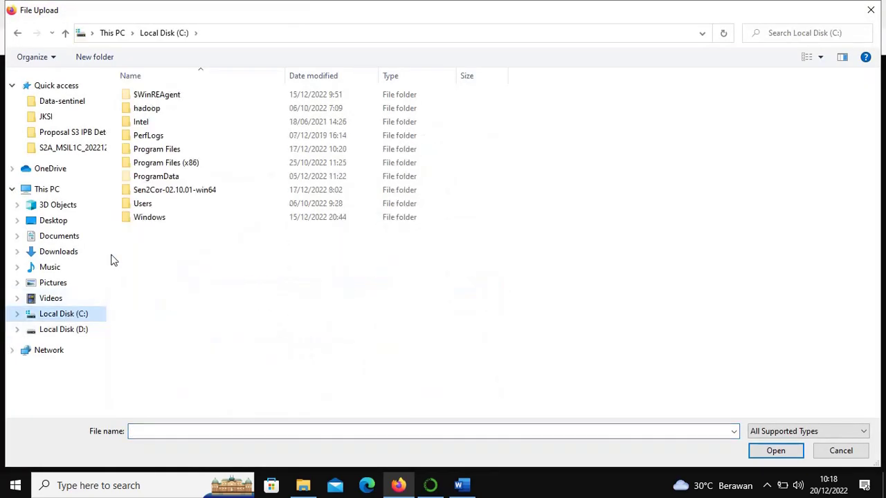
{"action": "double_click", "coordinate": [139, 207]}
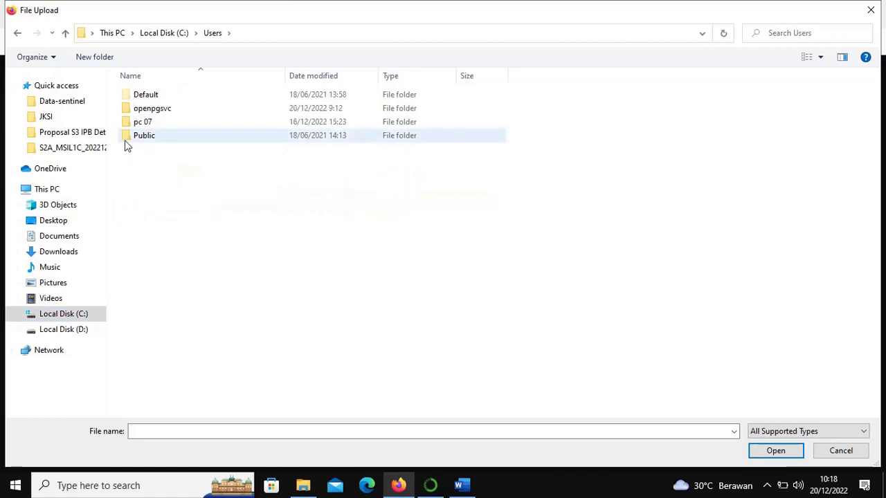
{"action": "double_click", "coordinate": [142, 122]}
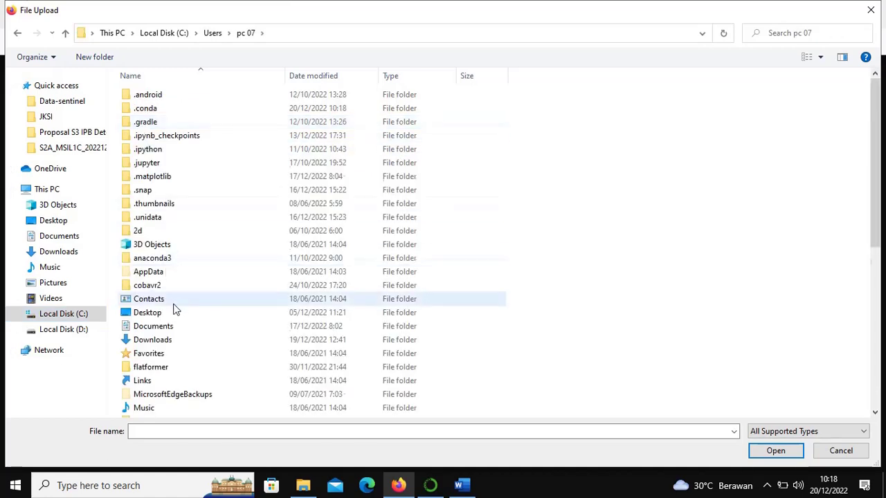
{"action": "scroll", "coordinate": [174, 310], "scroll_direction": "down", "scroll_amount": 7}
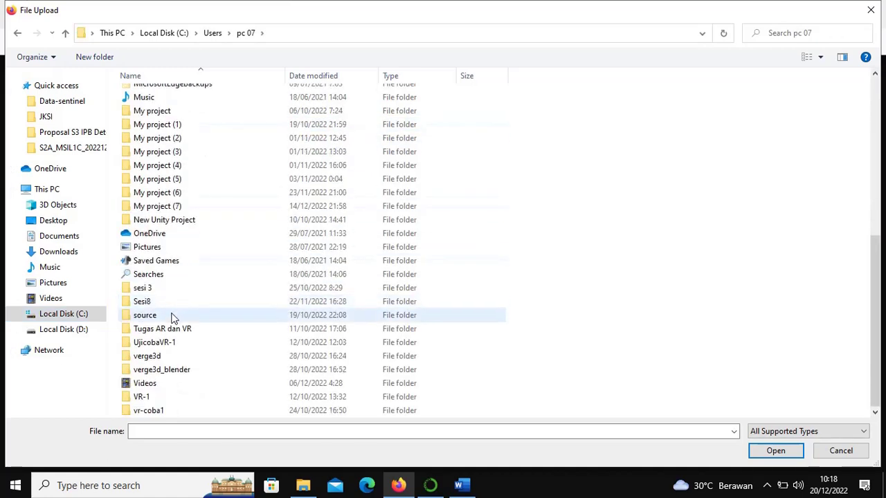
{"action": "scroll", "coordinate": [174, 317], "scroll_direction": "up", "scroll_amount": 6}
{"action": "scroll", "coordinate": [173, 317], "scroll_direction": "down", "scroll_amount": 6}
{"action": "scroll", "coordinate": [174, 317], "scroll_direction": "up", "scroll_amount": 6}
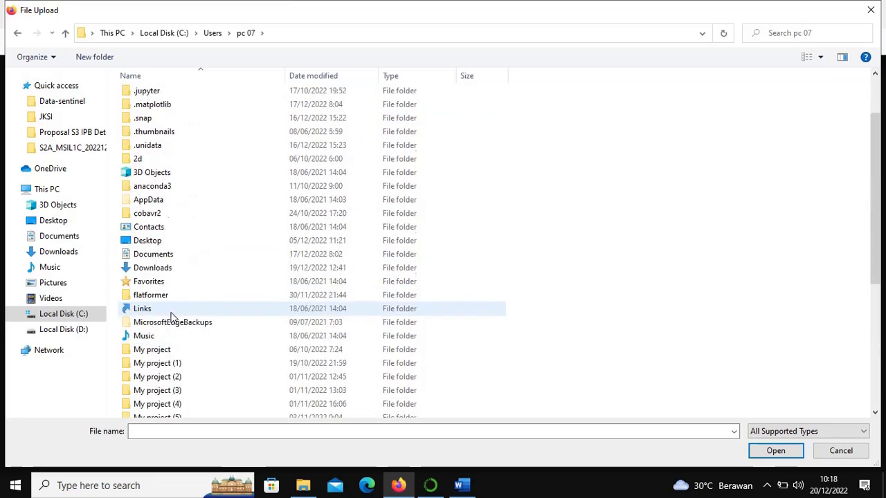
{"action": "scroll", "coordinate": [171, 317], "scroll_direction": "down", "scroll_amount": 6}
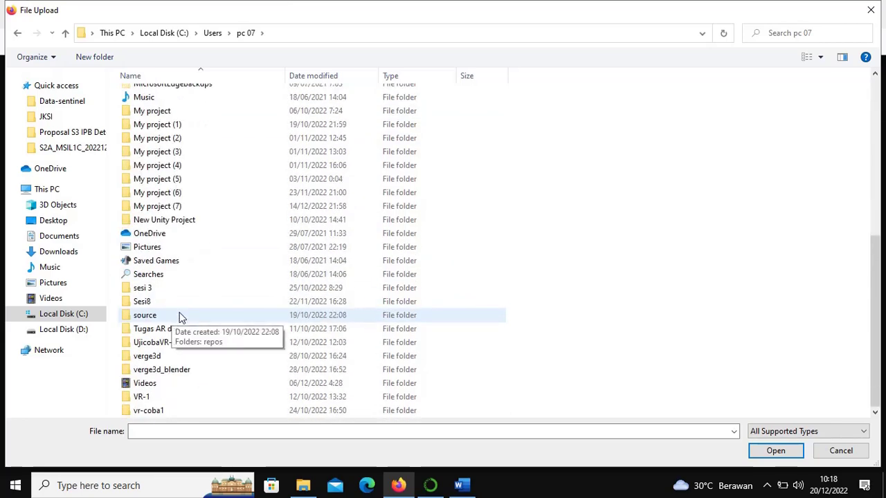
{"action": "scroll", "coordinate": [178, 317], "scroll_direction": "up", "scroll_amount": 4}
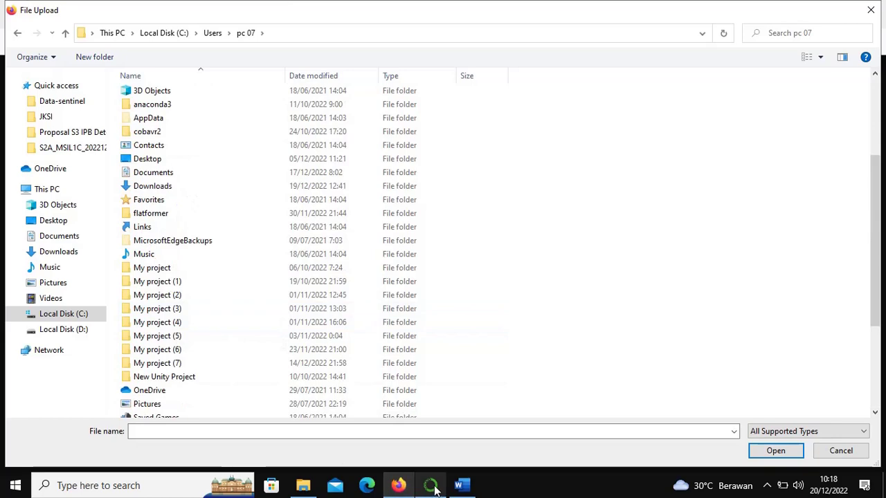
{"action": "left_click", "coordinate": [862, 15]}
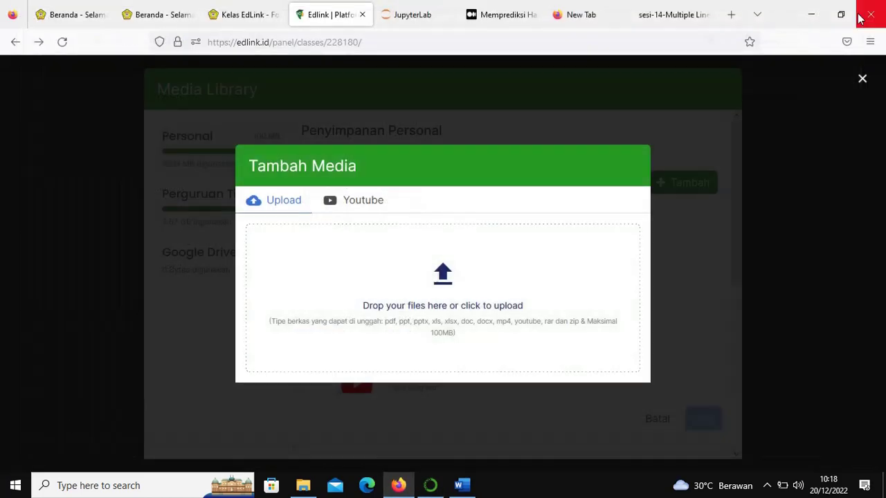
{"action": "left_click", "coordinate": [11, 41]}
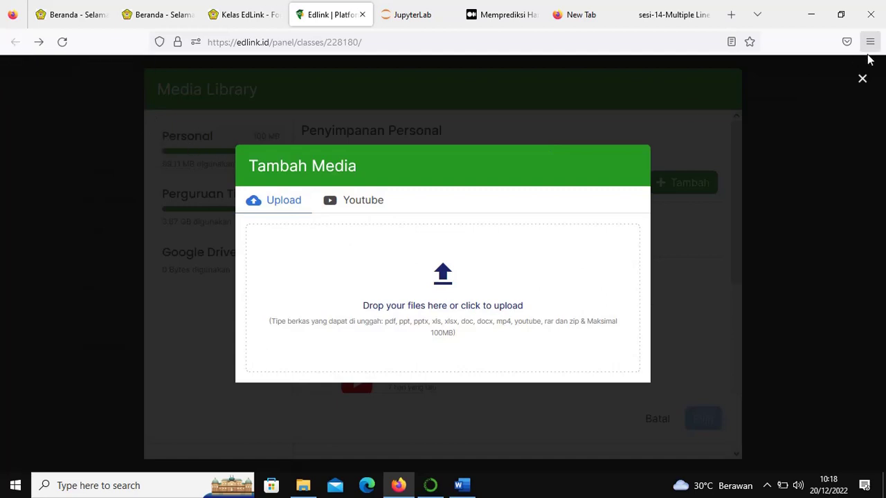
{"action": "left_click", "coordinate": [861, 79]}
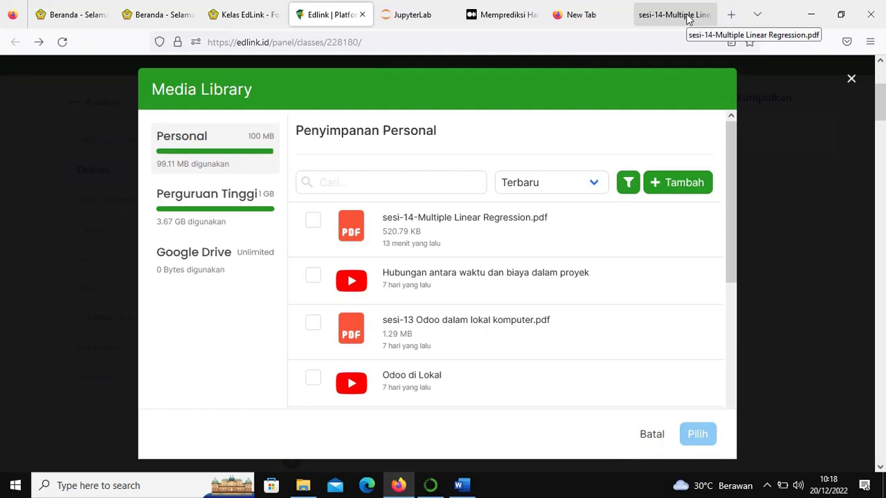
- Open WhatsApp Web at web.whatsapp.com in a new browser tab
{"action": "left_click", "coordinate": [731, 14]}
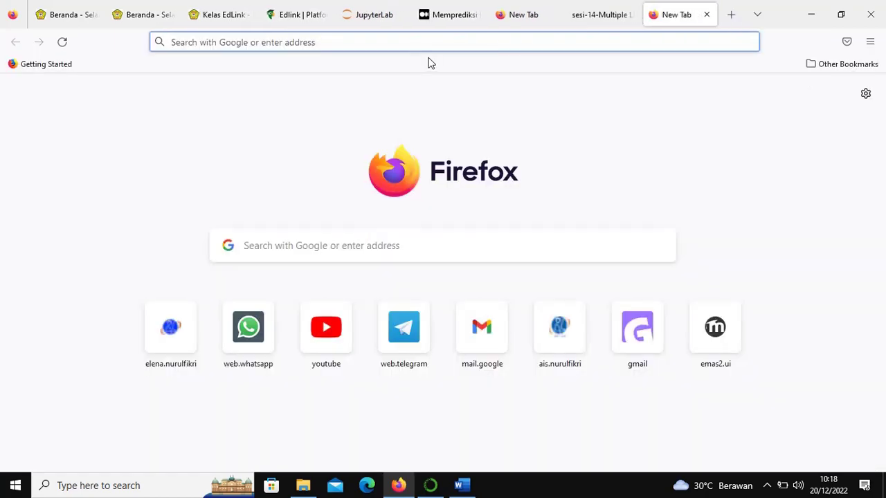
{"action": "type", "text": "web.whatsapp.com"}
{"action": "key", "text": "Return"}
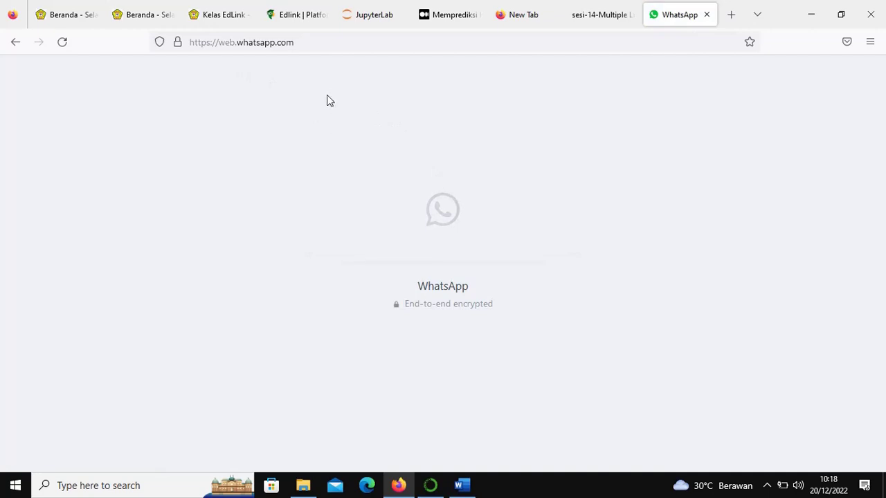
{"action": "left_click", "coordinate": [324, 42]}
{"action": "left_click", "coordinate": [324, 42]}
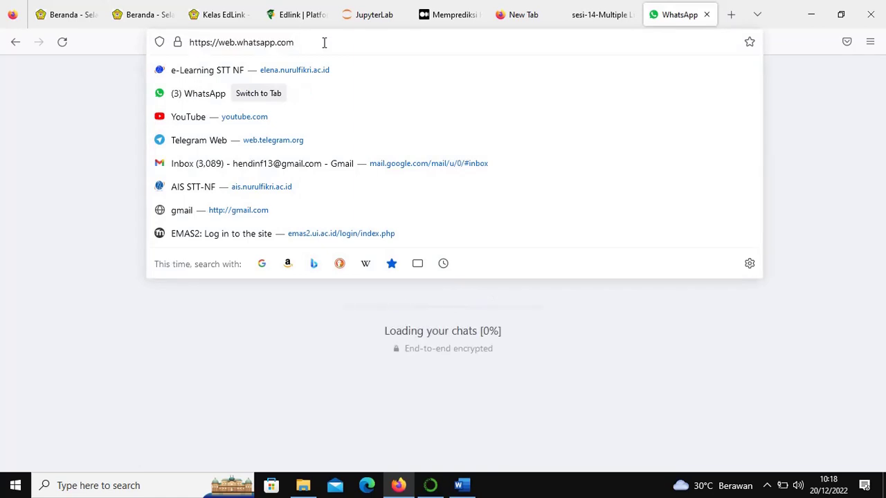
{"action": "key", "text": "Escape"}
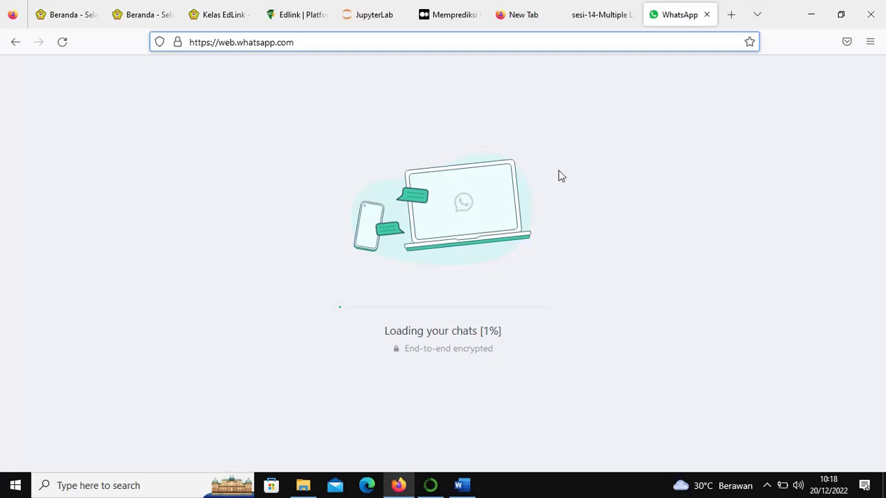
- Switch to the sesi-14-Multiple Linear Regression document in Word and review the list of case stages down to the Load data code
{"action": "left_click", "coordinate": [457, 487]}
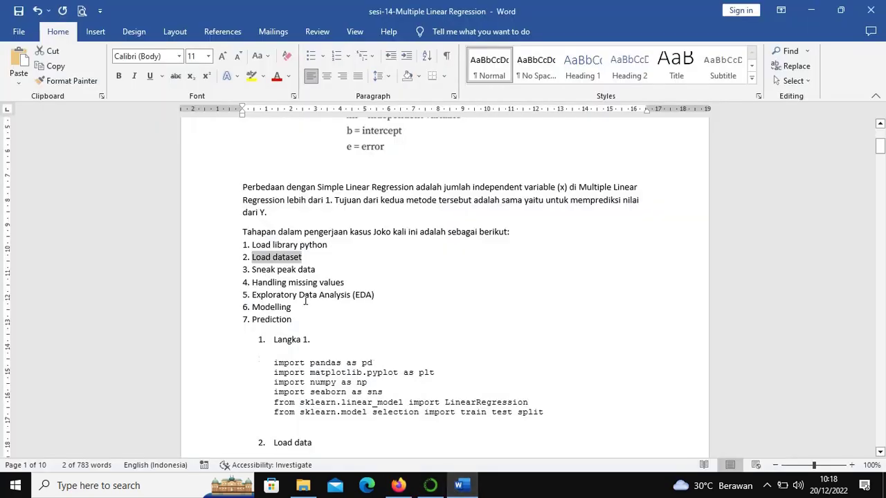
{"action": "scroll", "coordinate": [305, 301], "scroll_direction": "up", "scroll_amount": 1}
{"action": "scroll", "coordinate": [305, 300], "scroll_direction": "down", "scroll_amount": 2}
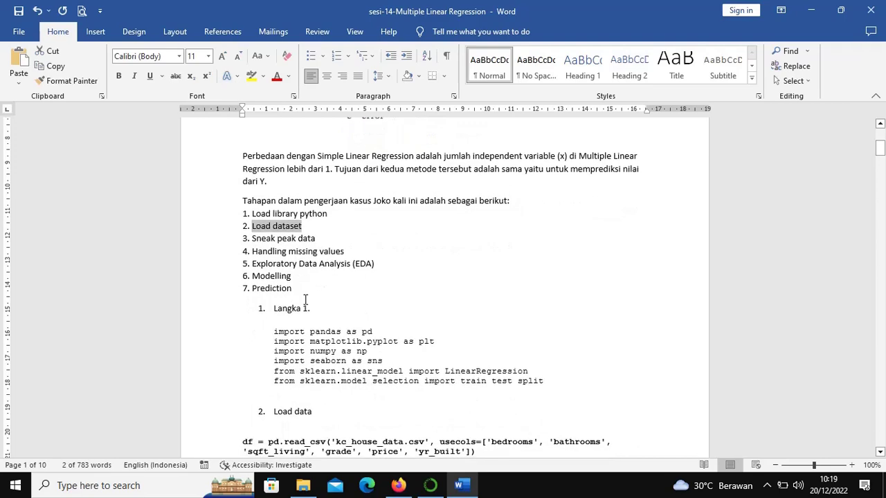
{"action": "scroll", "coordinate": [305, 299], "scroll_direction": "down", "scroll_amount": 1}
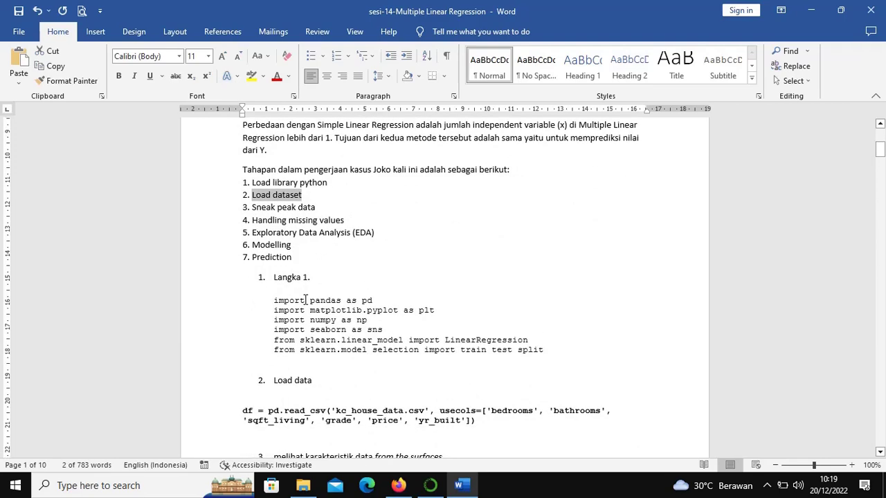
{"action": "left_click", "coordinate": [397, 224]}
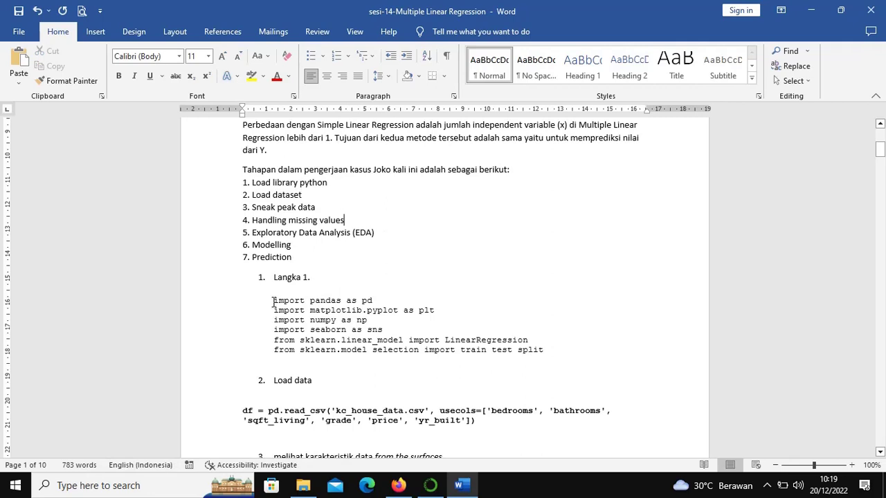
- Go over the library imports under Langka 1, highlighting the pandas, numpy and seaborn lines and continuing to the sklearn imports
{"action": "left_click_drag", "start_coordinate": [273, 302], "coordinate": [373, 300]}
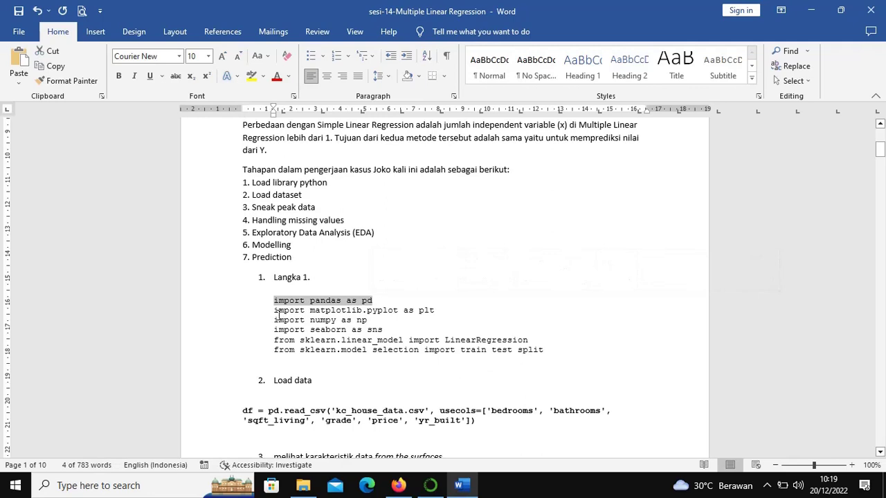
{"action": "left_click_drag", "start_coordinate": [274, 320], "coordinate": [356, 320]}
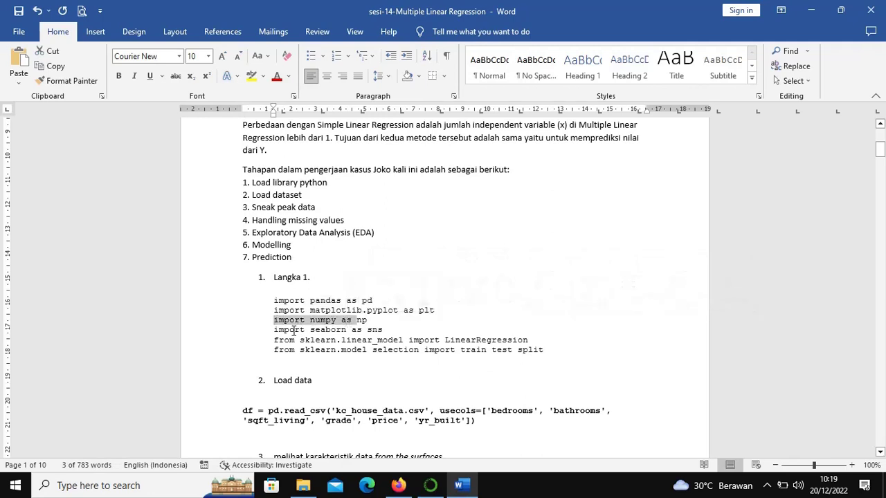
{"action": "left_click_drag", "start_coordinate": [272, 330], "coordinate": [338, 340]}
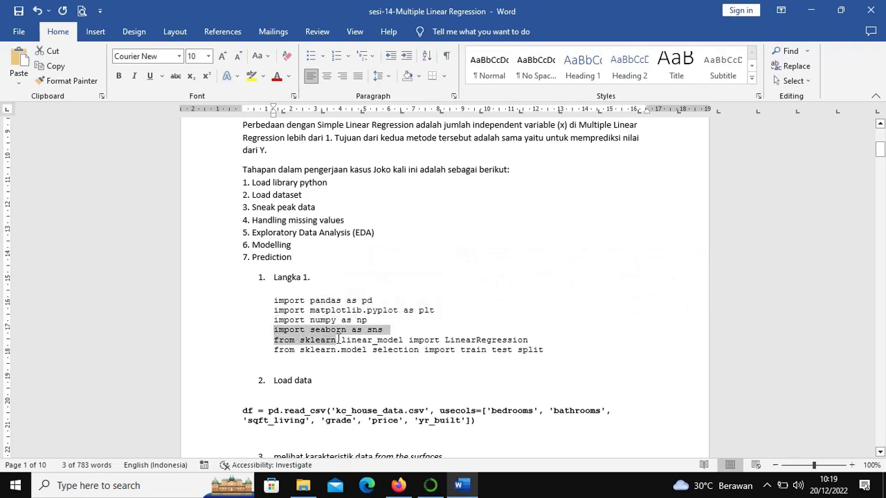
{"action": "left_click", "coordinate": [298, 340]}
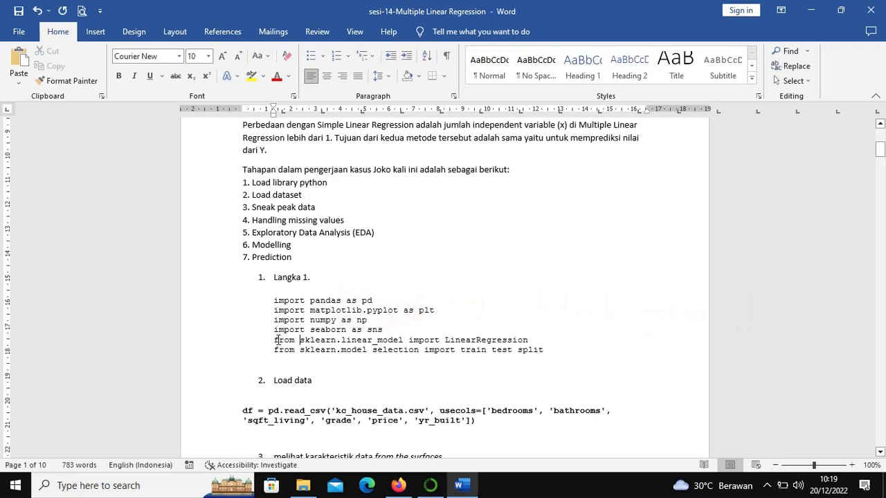